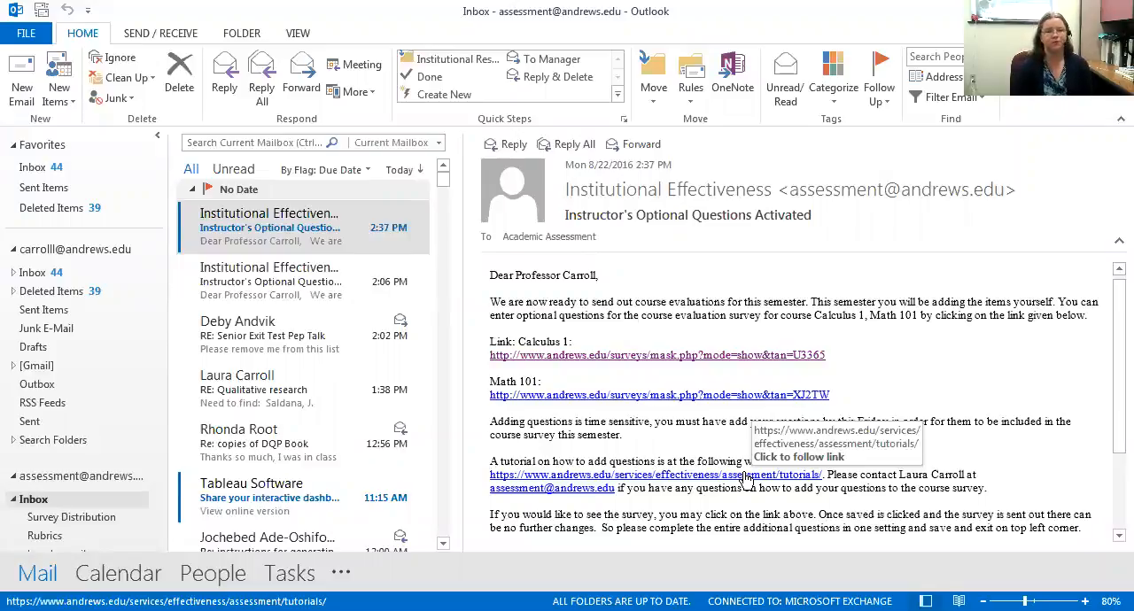
- Open the Math 101 optional questions link from the e-mail and continue to the survey editor, acknowledging the notice about leaving it
click(664, 400)
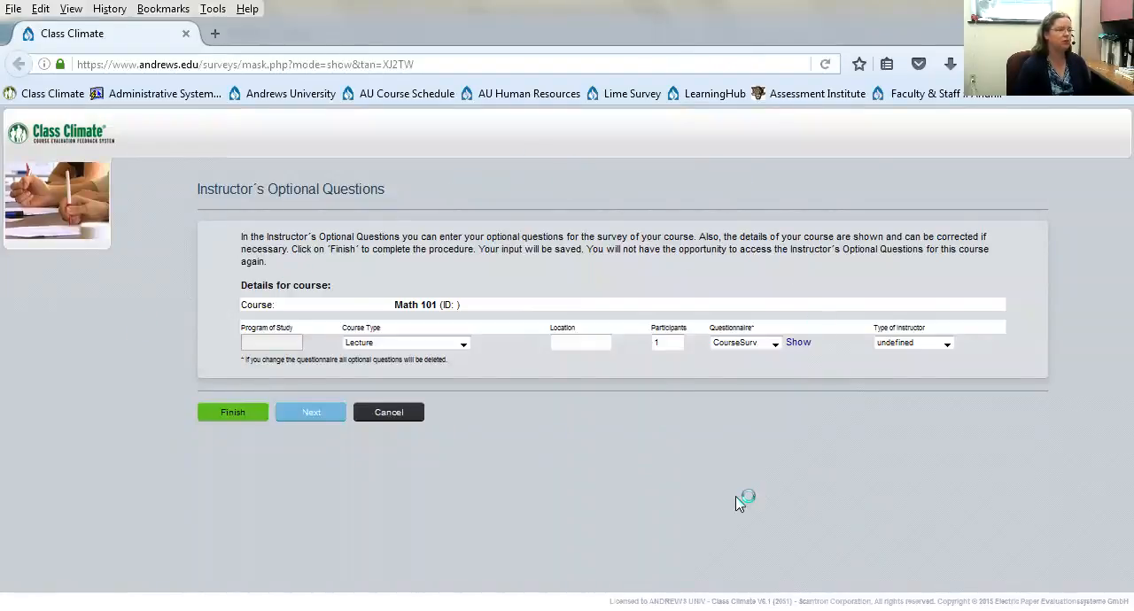
click(316, 414)
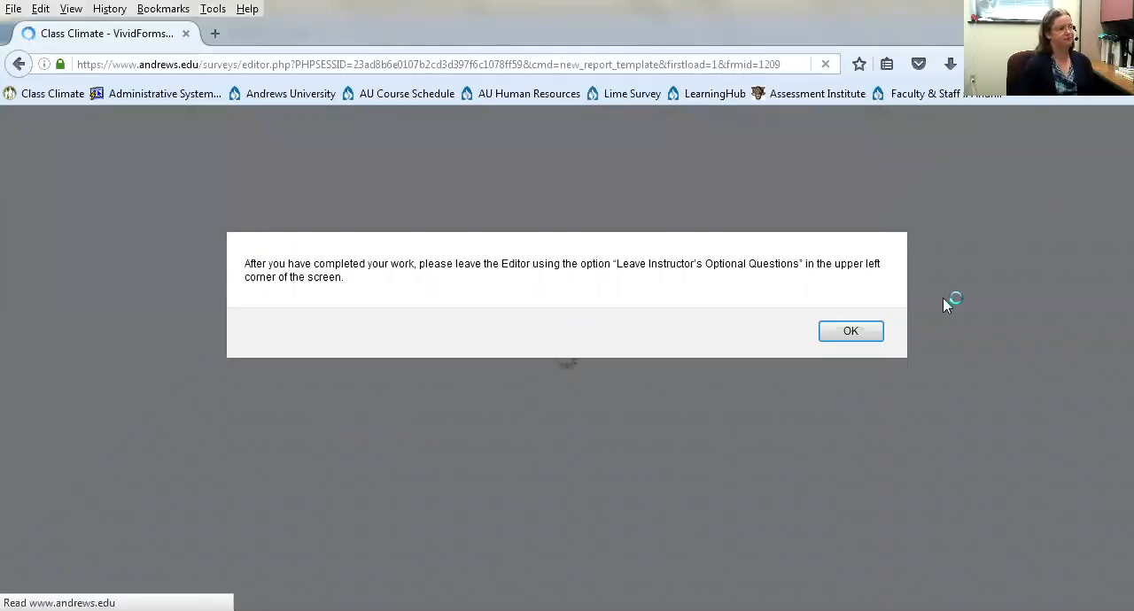
click(868, 333)
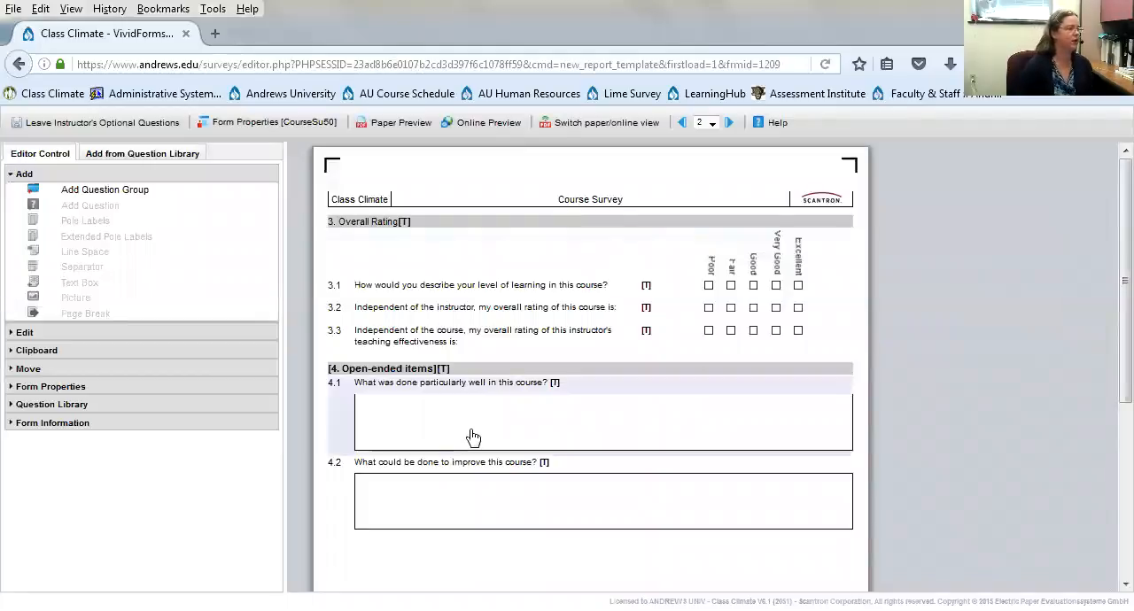
- Start a new question group on page 2 titled "SGL (Learning Assistant) Evaluation Questions"
scroll(475, 436, down, 1)
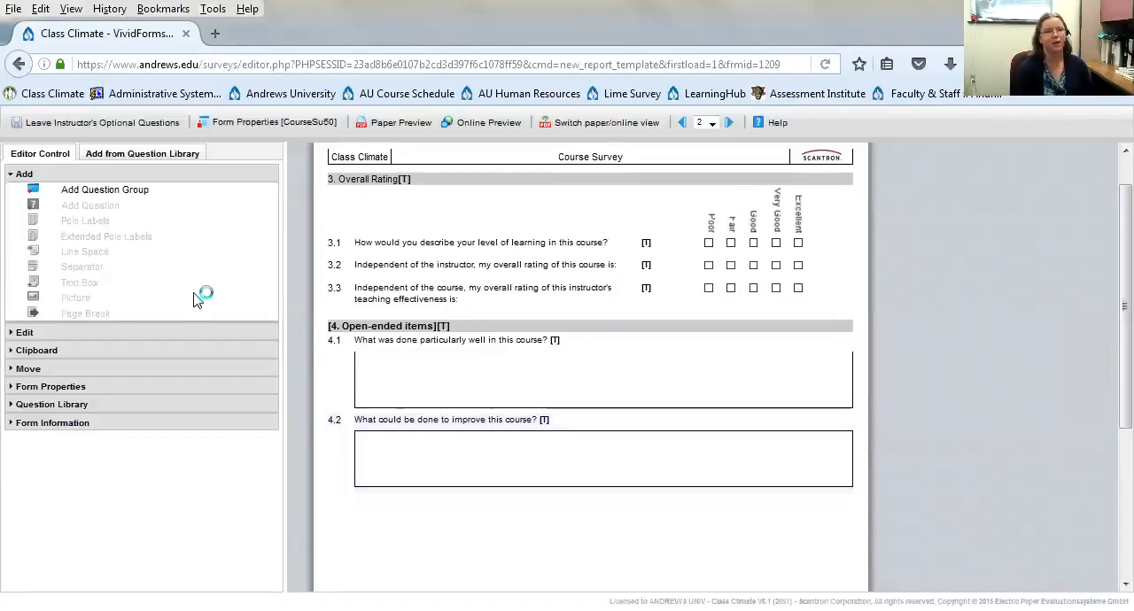
click(128, 197)
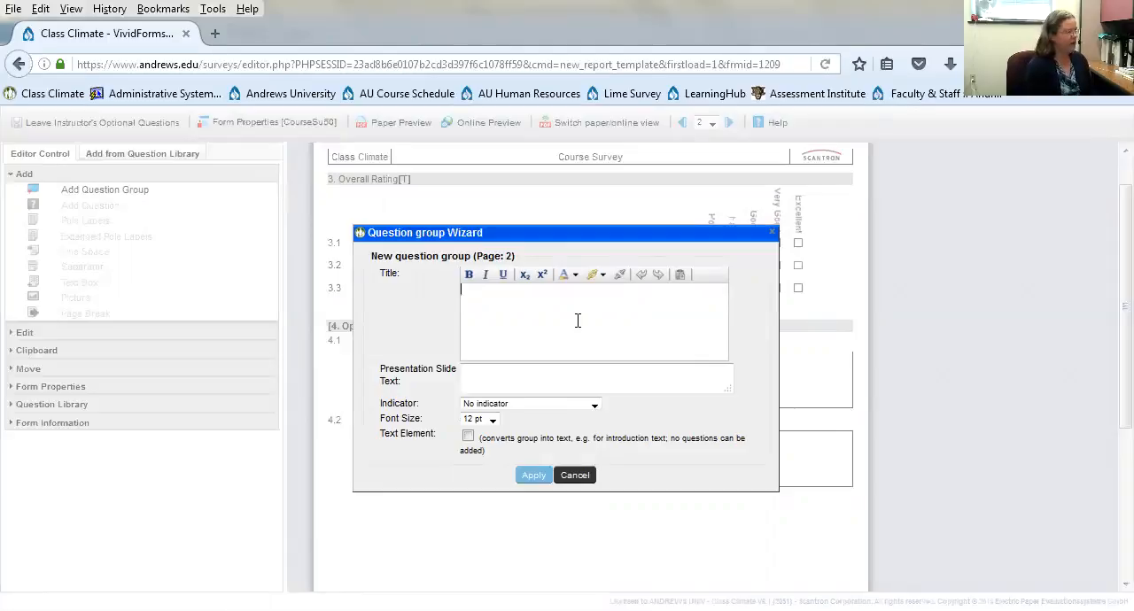
text(s)
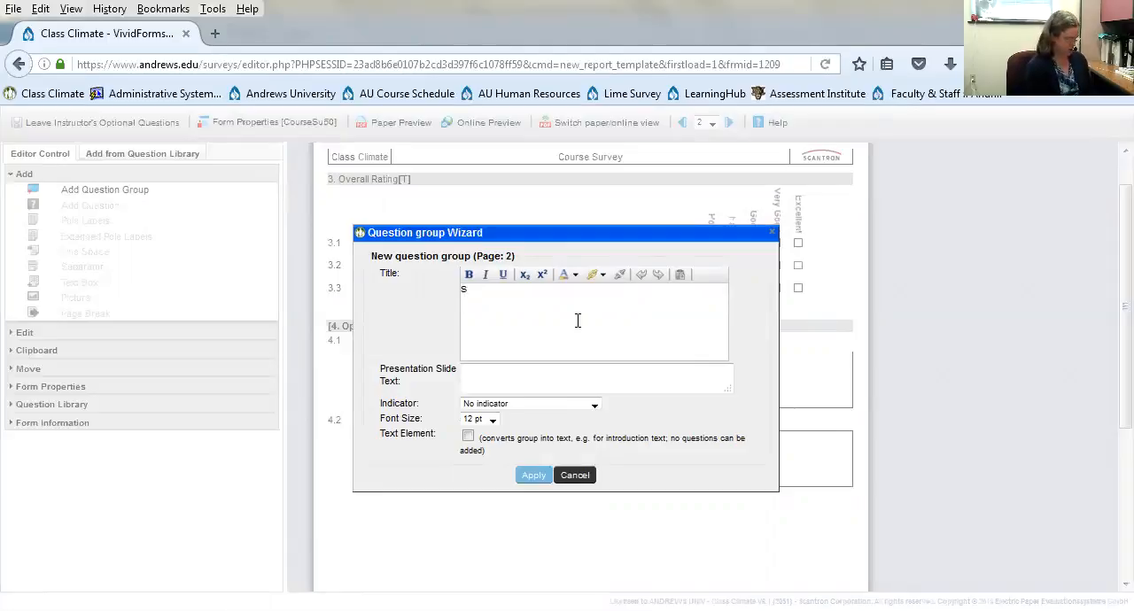
text(GL (Learni)
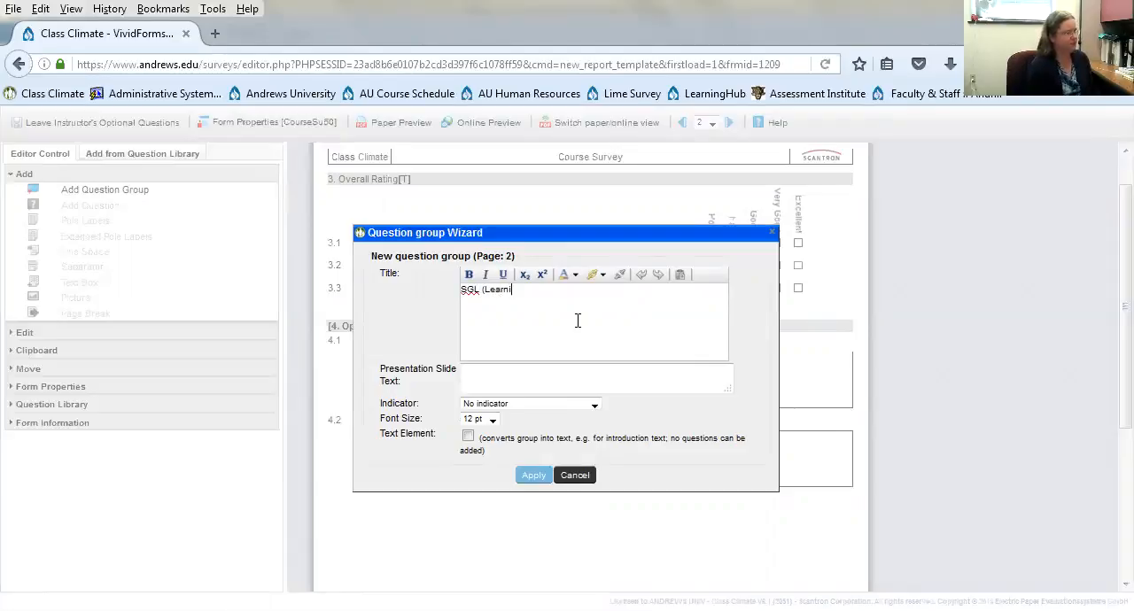
text(ng Assisant)
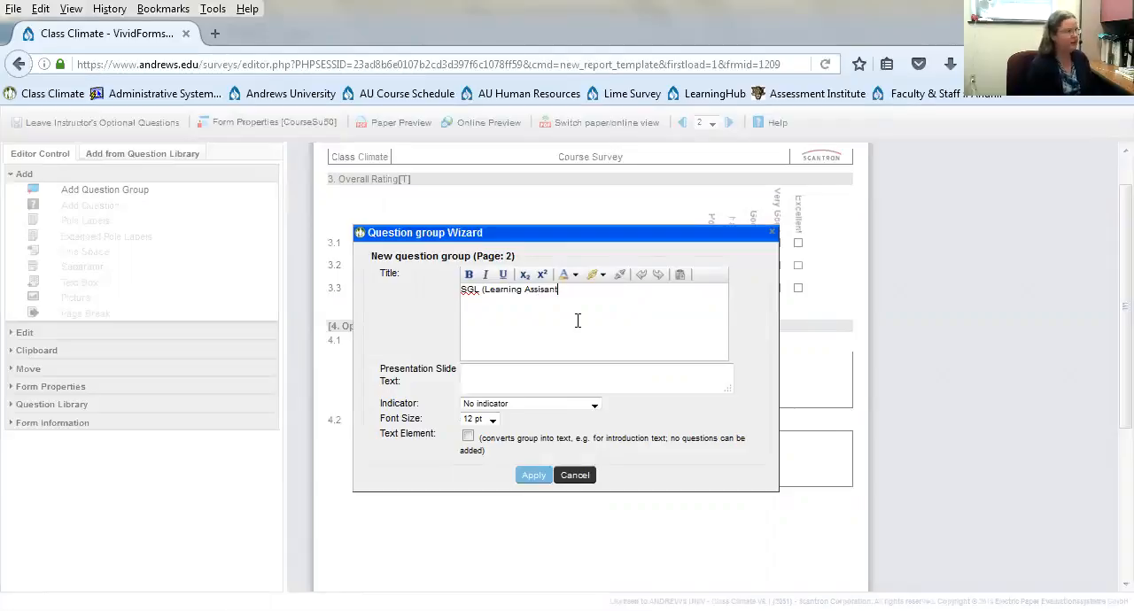
text())
click(541, 290)
text(t)
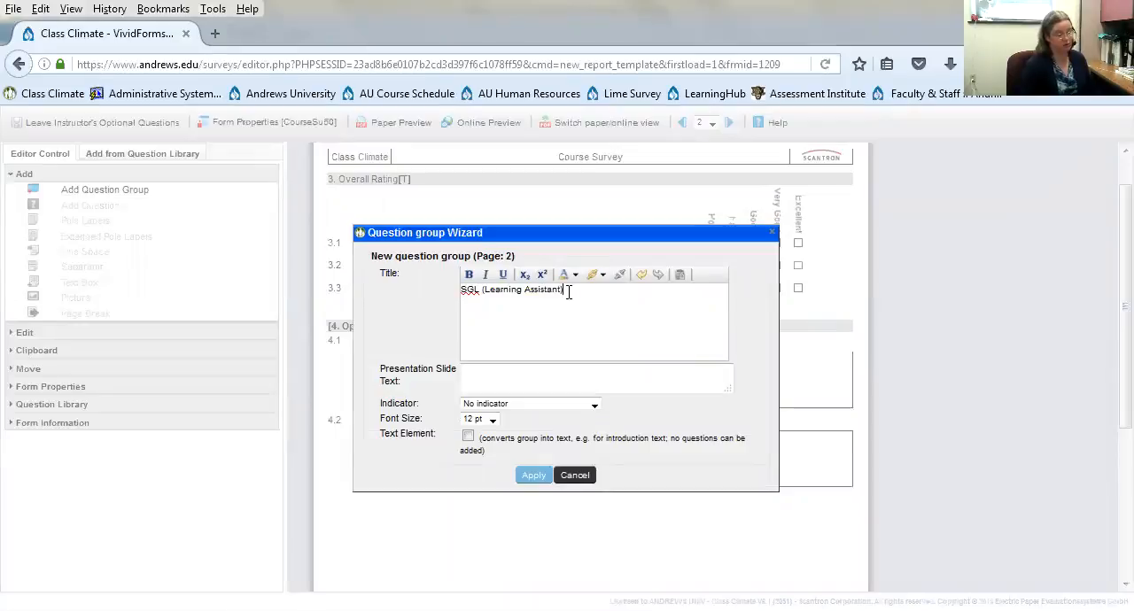
click(567, 293)
text(Evaluation Questions)
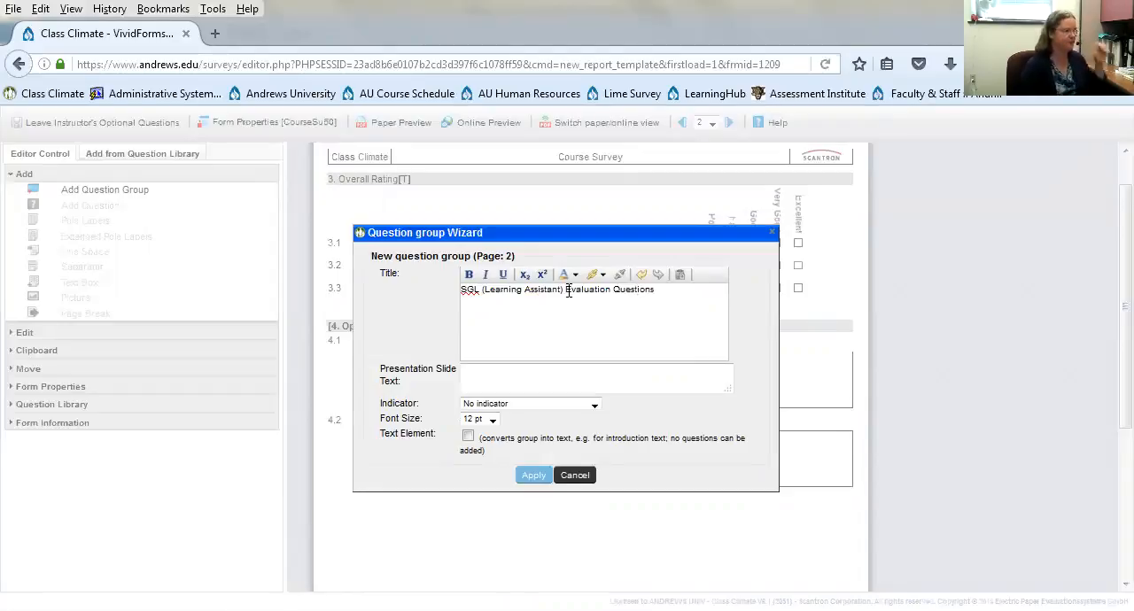
- Set the group's indicator to "Scaled questions with 5 options" and apply the new question group
click(555, 406)
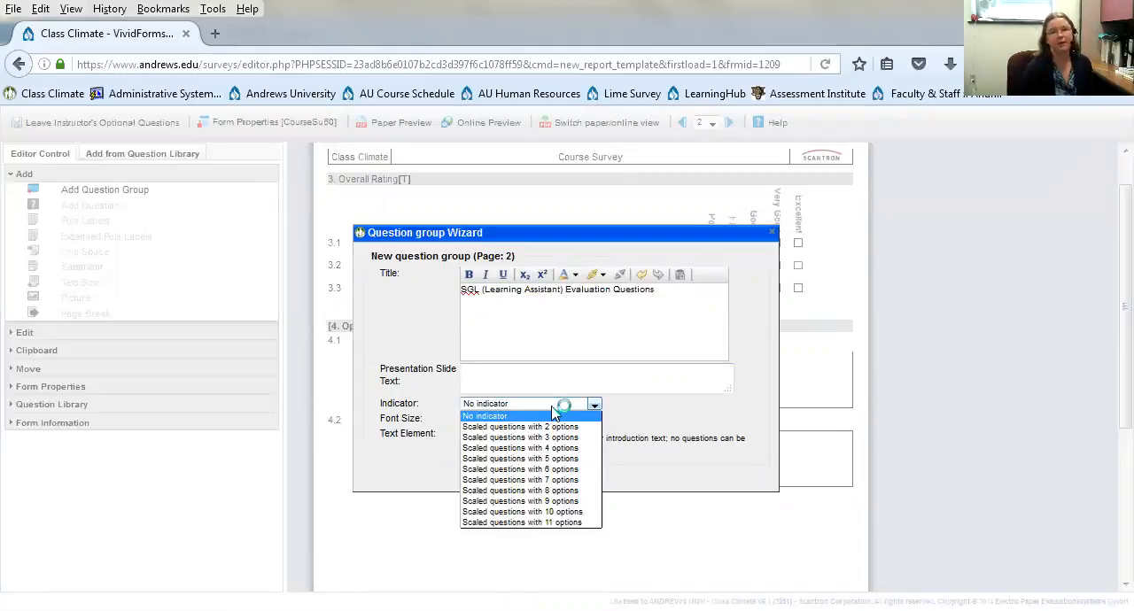
click(574, 458)
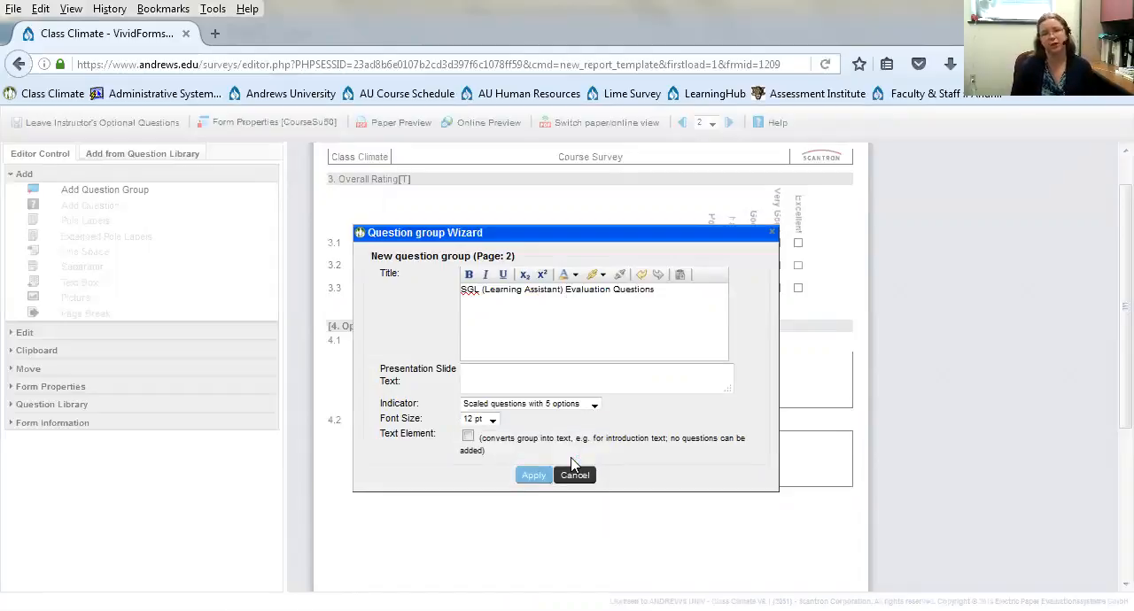
click(540, 477)
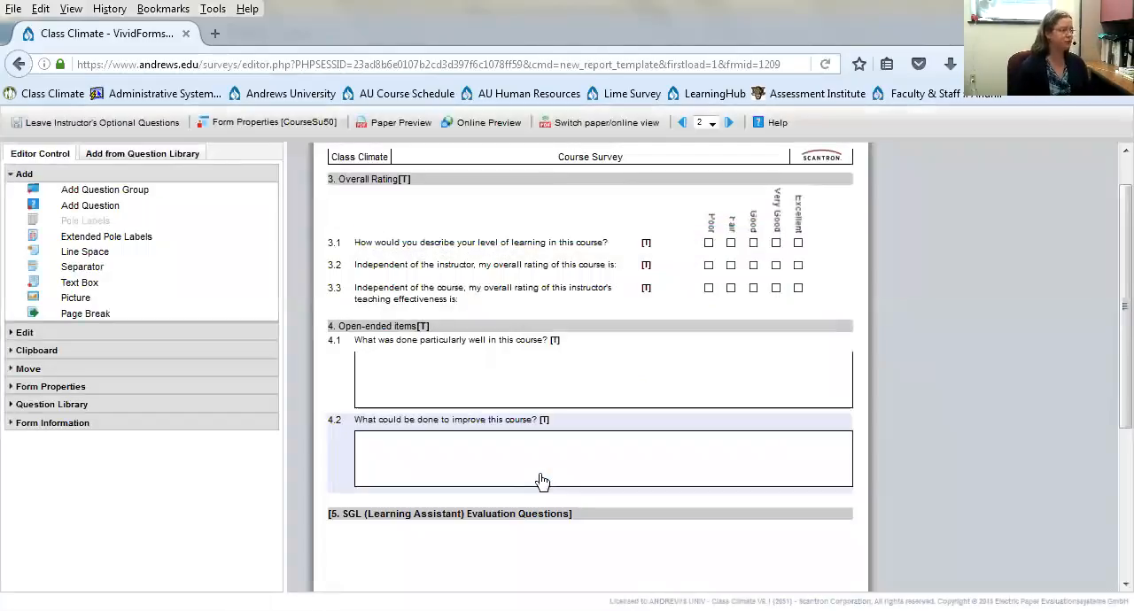
- Add a scaled question to the SGL group reading "The LA's were available when I needed help."
scroll(542, 480, down, 2)
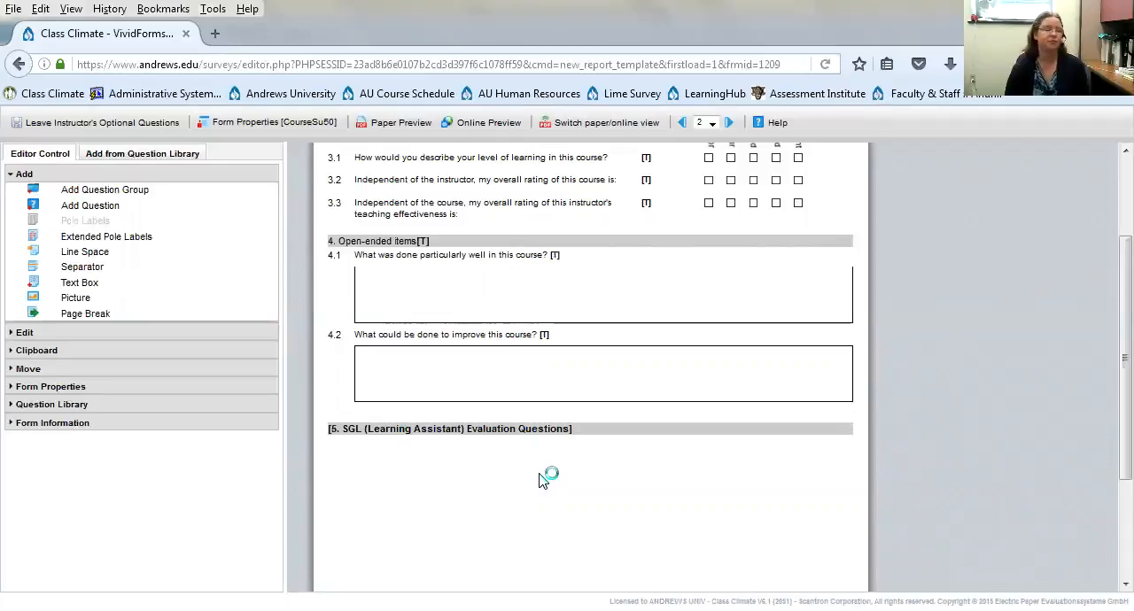
click(91, 207)
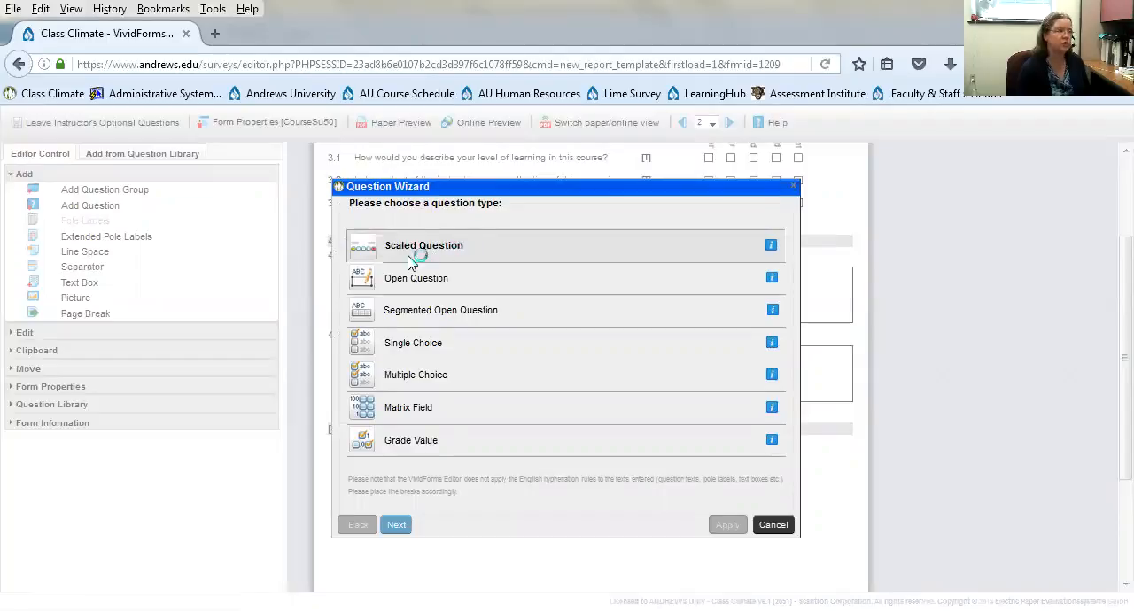
click(396, 526)
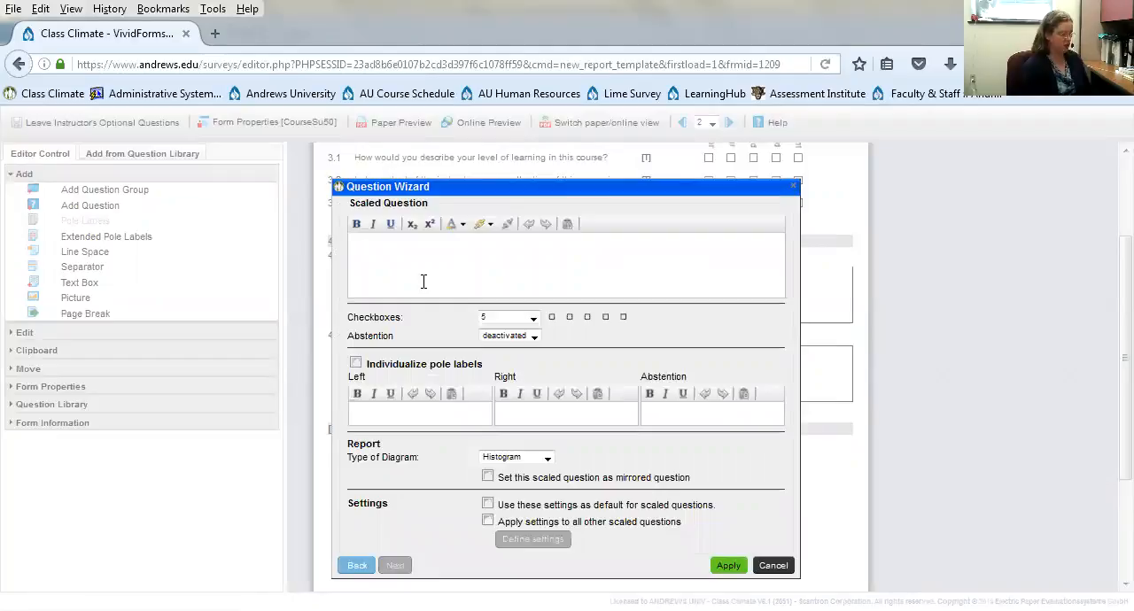
text(The )
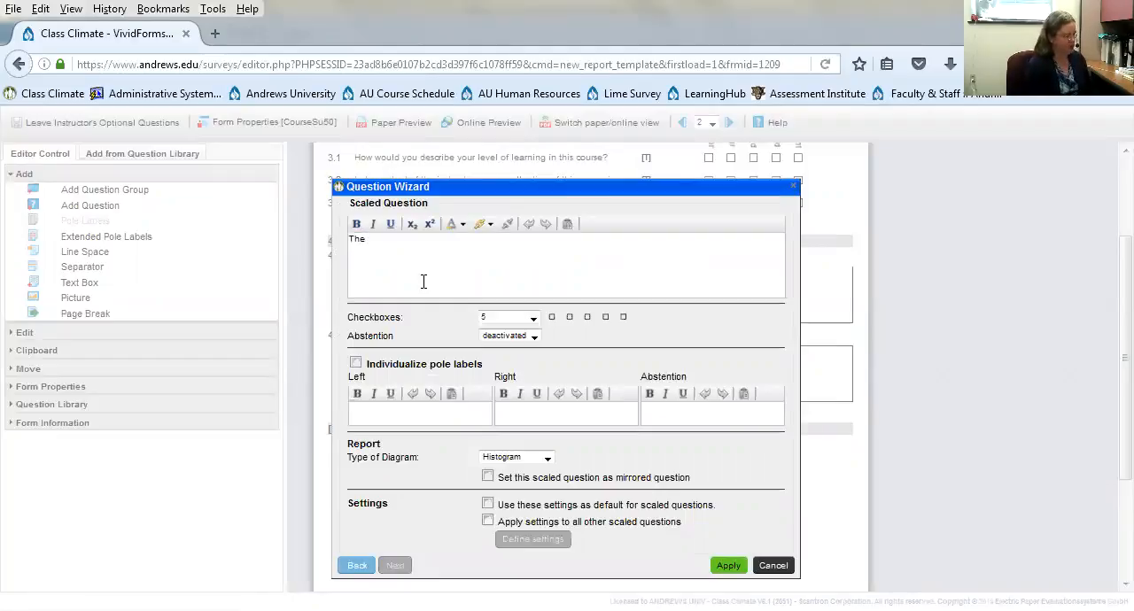
text(LA's were available when I needed help)
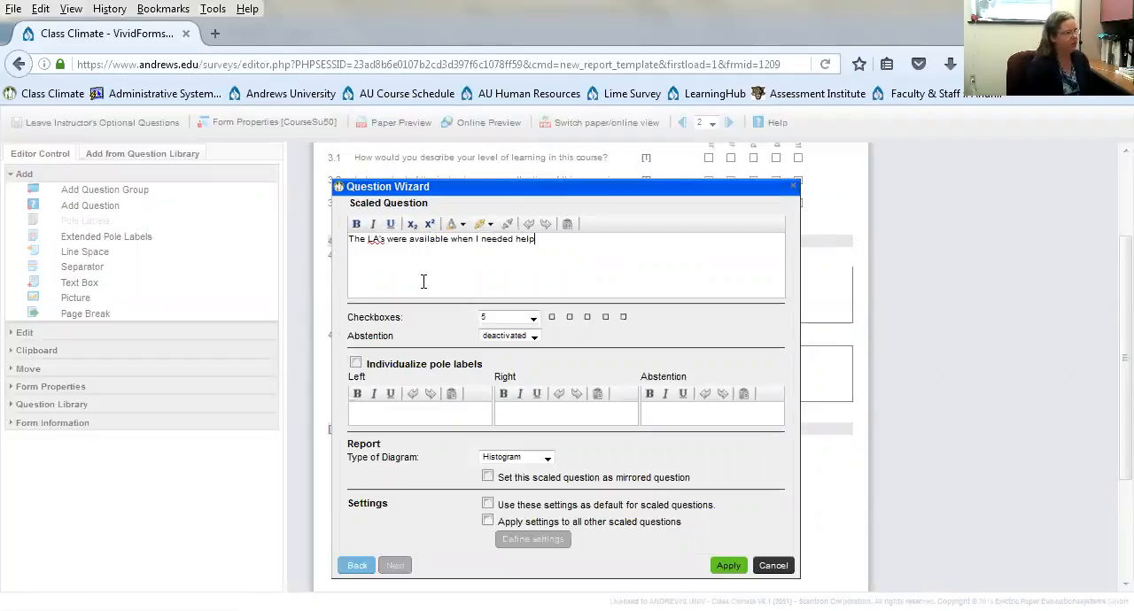
text(.)
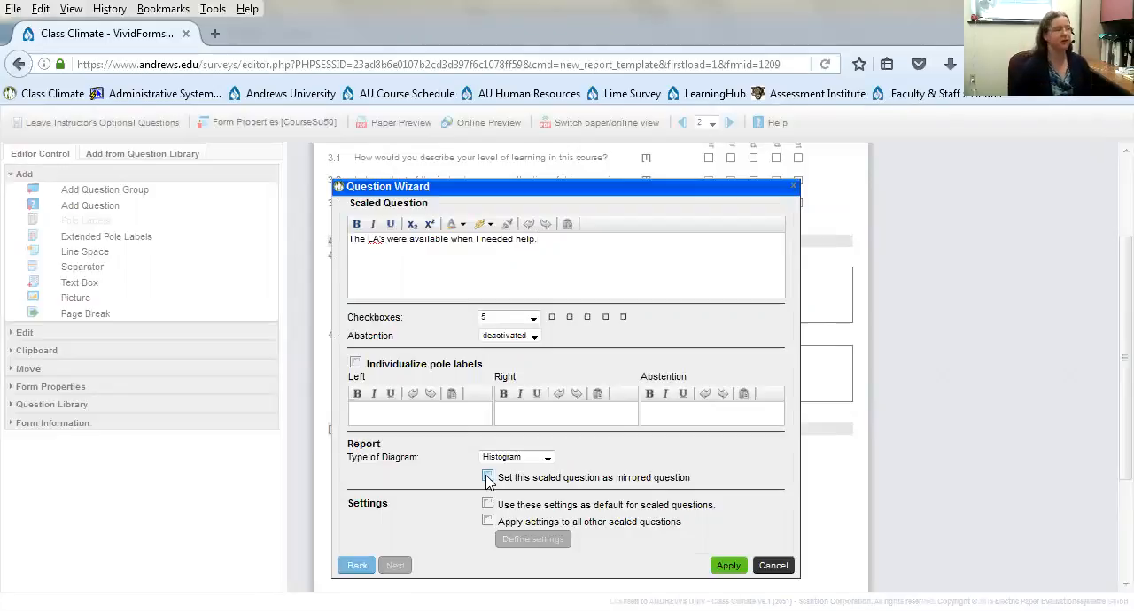
click(723, 567)
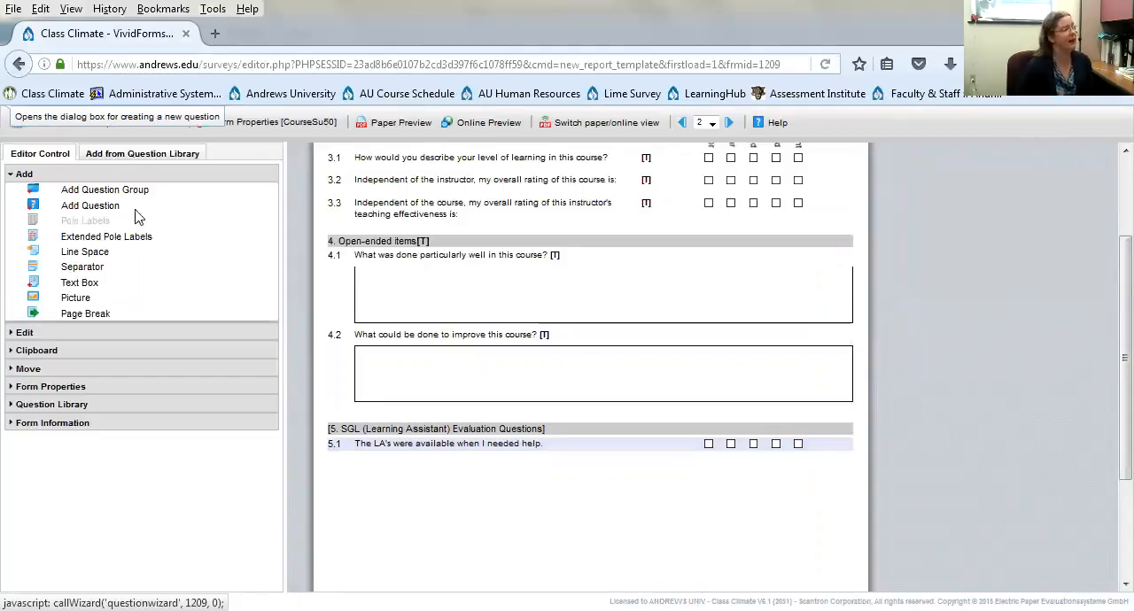
- Start extended pole labels for the new scaled question and add the options "Strongly Disagree" and "Disagree"
click(91, 237)
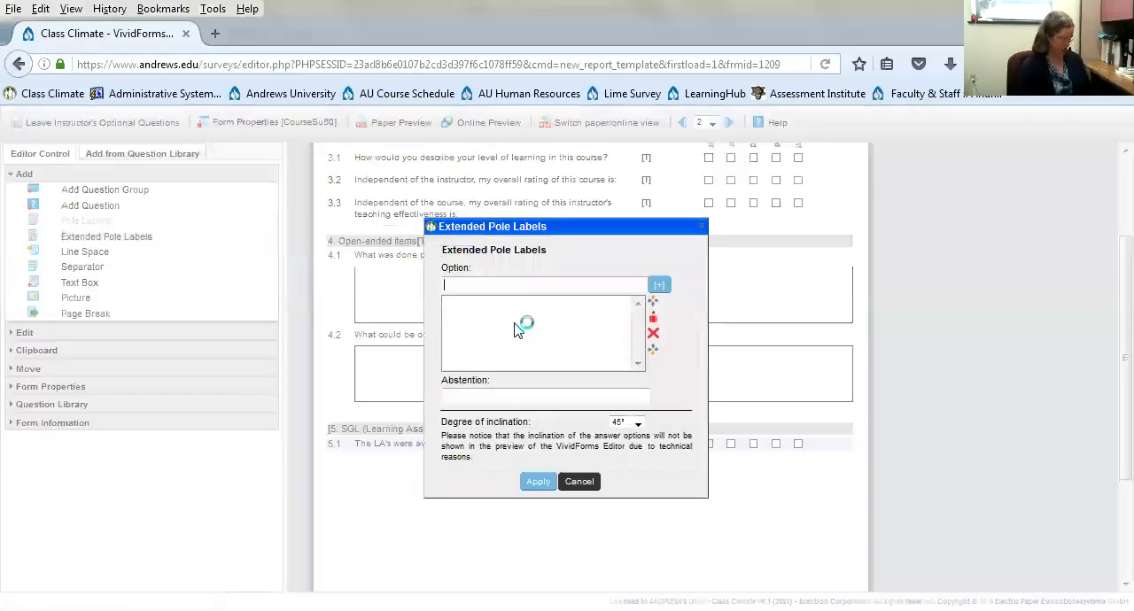
text(Str)
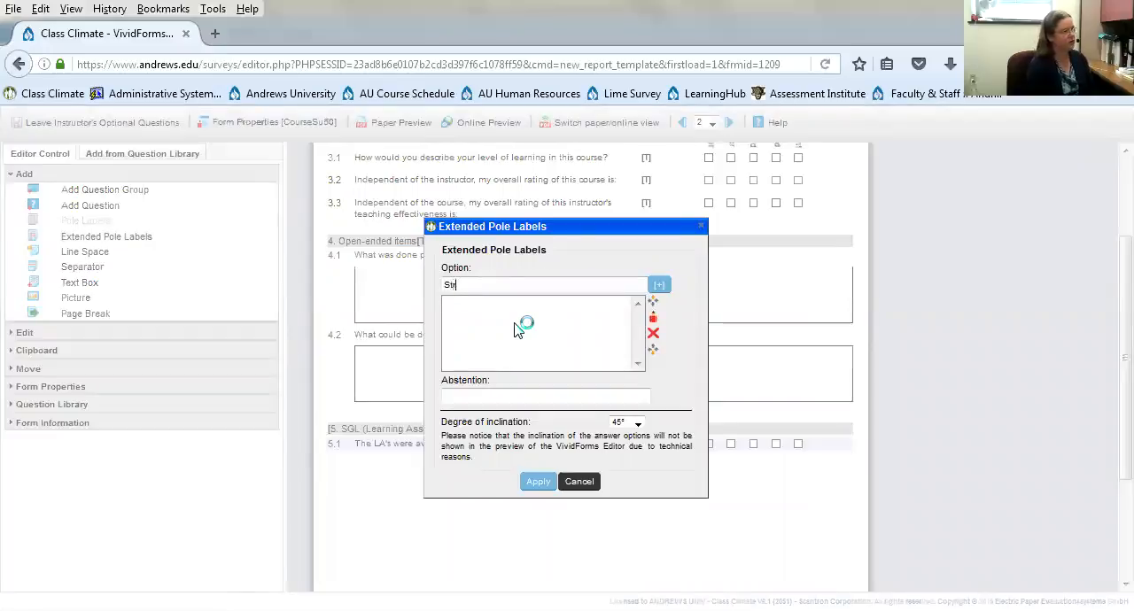
text(ongly Disagree)
click(658, 284)
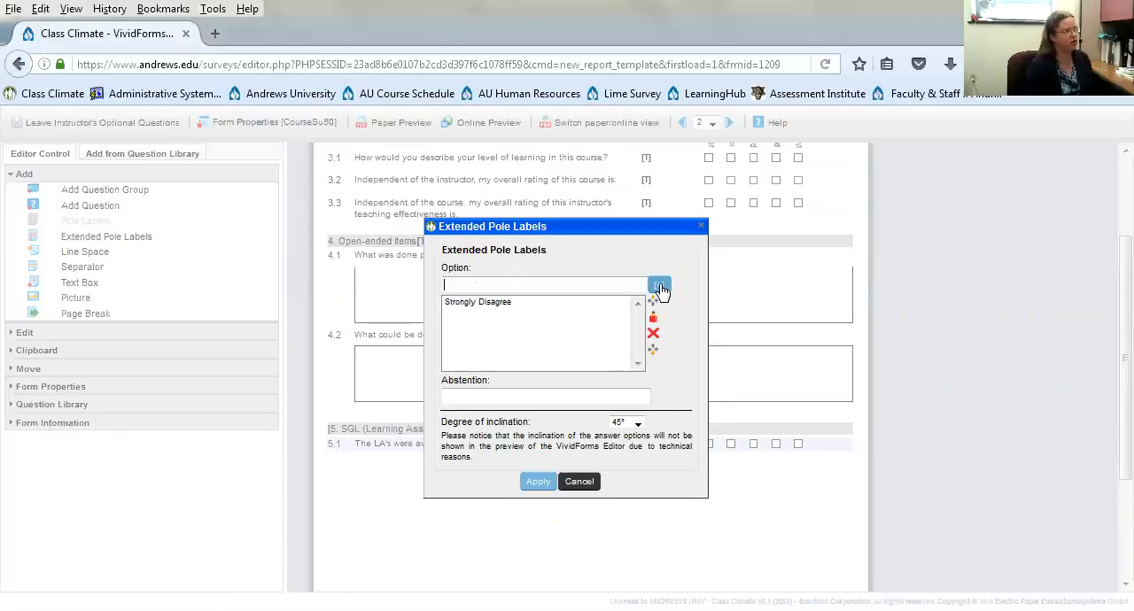
text(Disagre)
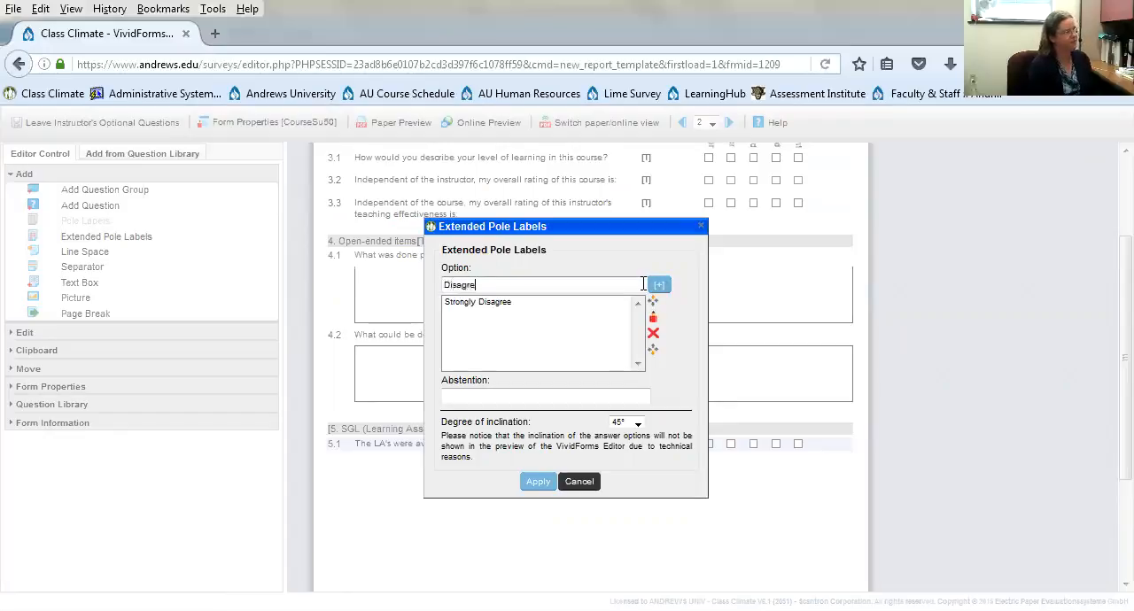
text(e)
click(657, 286)
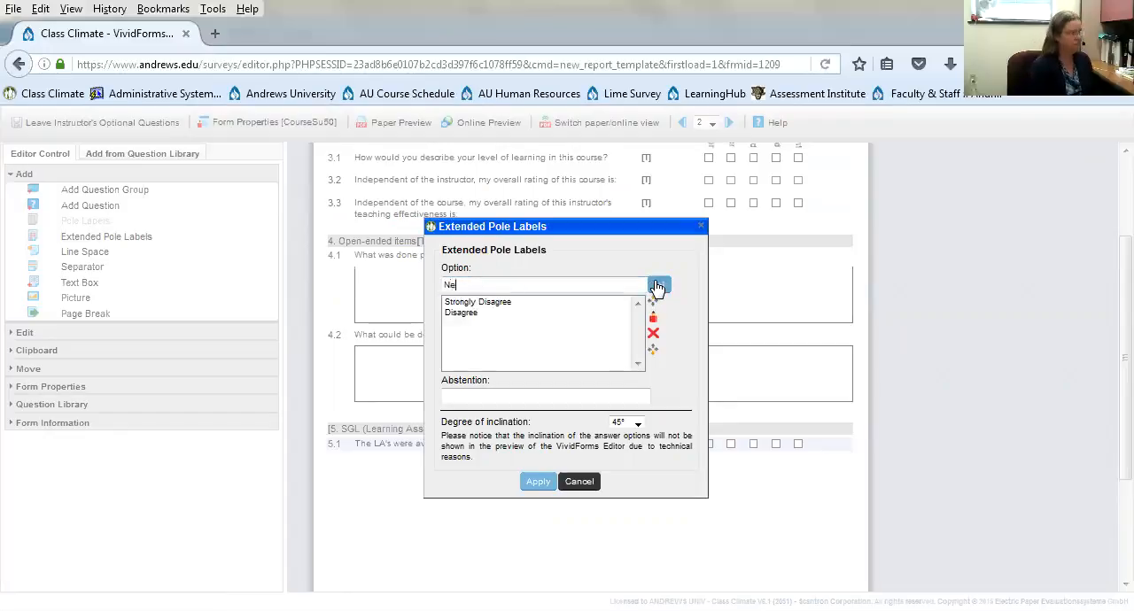
- Add the pole label options "Neutral" and "Agree" to the list
text(Neuta)
key(BackSpace)
text(ral)
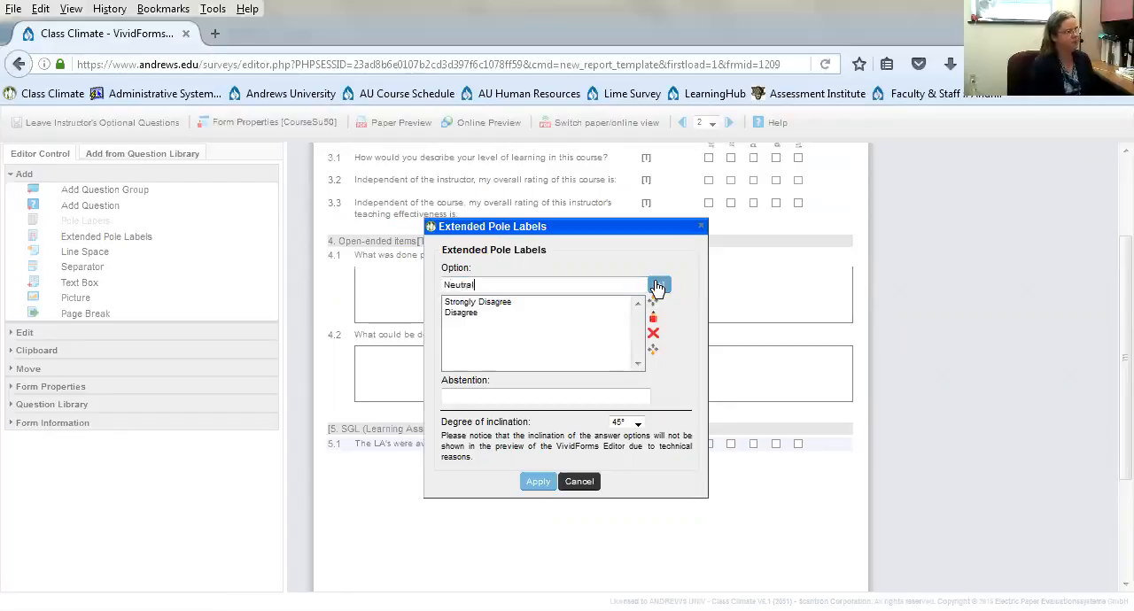
click(658, 285)
text(Agree)
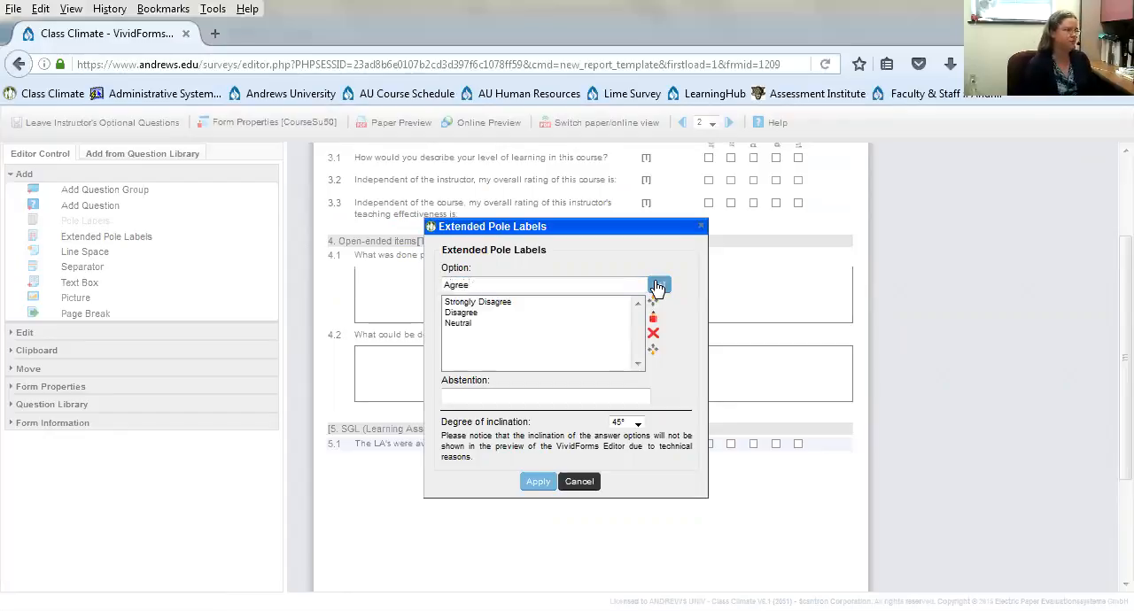
click(657, 285)
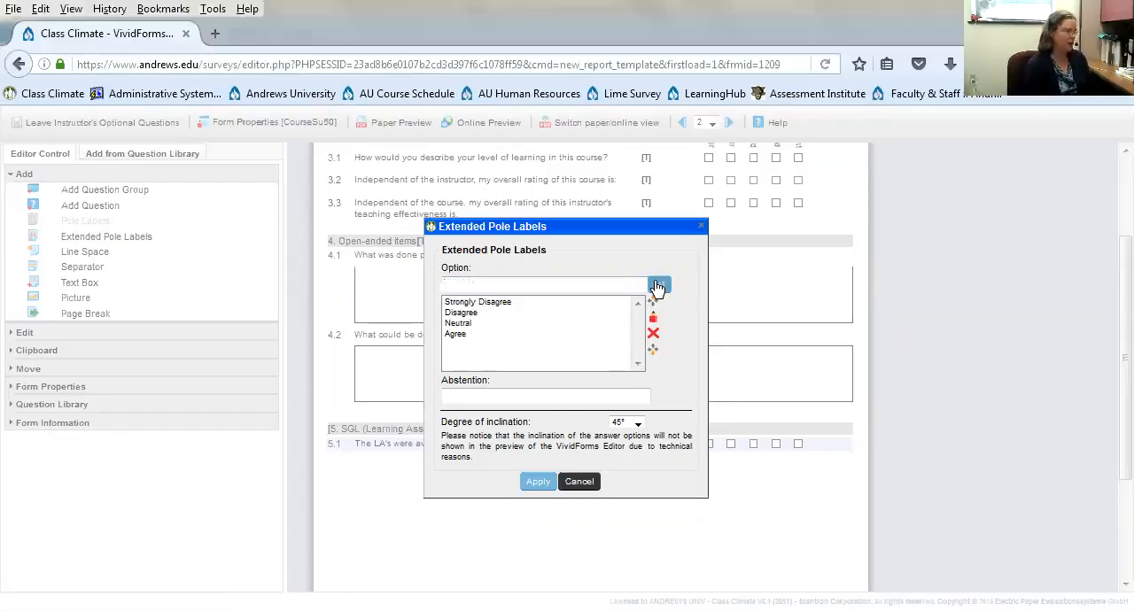
- Add "Strongly Agree" as the fifth pole label option
text(Str)
key(BackSpace)
key(BackSpace)
key(BackSpace)
key(BackSpace)
text(trongly Agree)
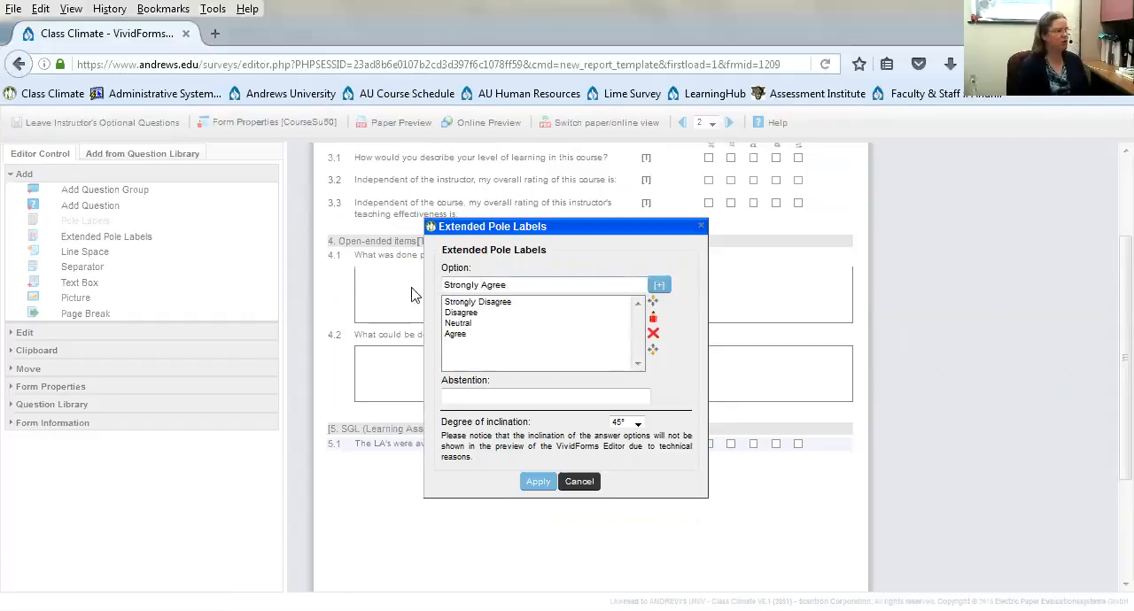
click(660, 284)
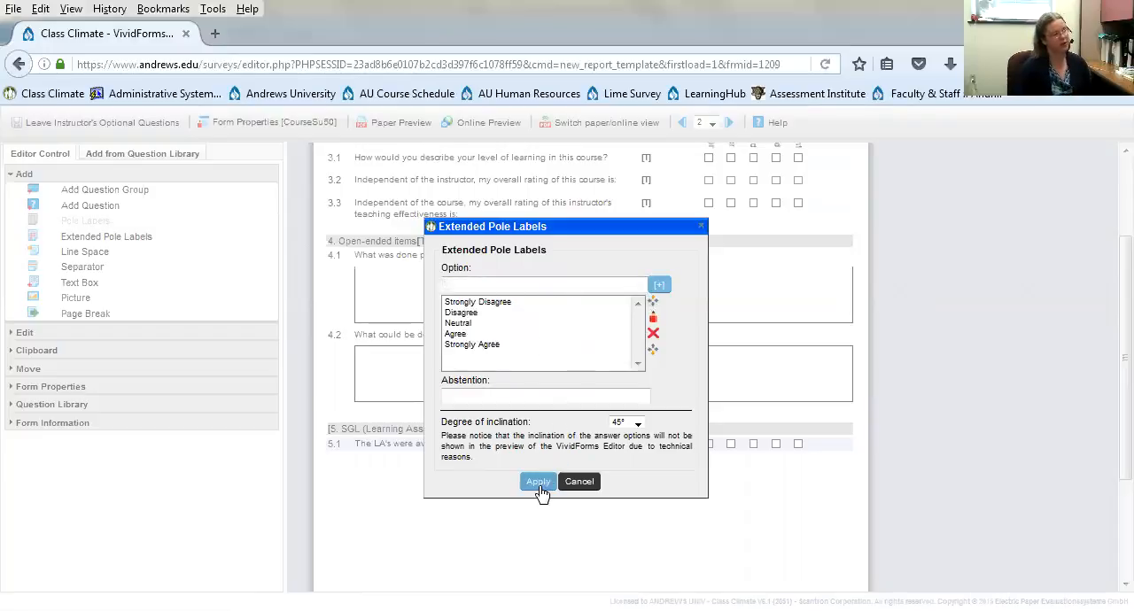
- Move the "Strongly Agree" option up two places in the list and back down to the end
click(461, 347)
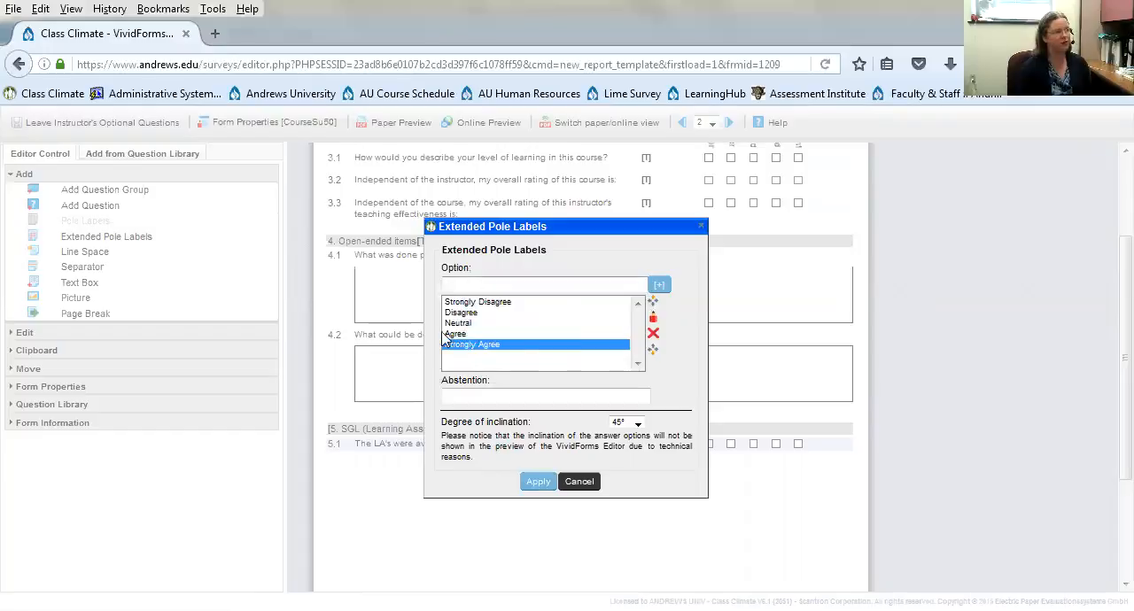
click(652, 303)
click(653, 303)
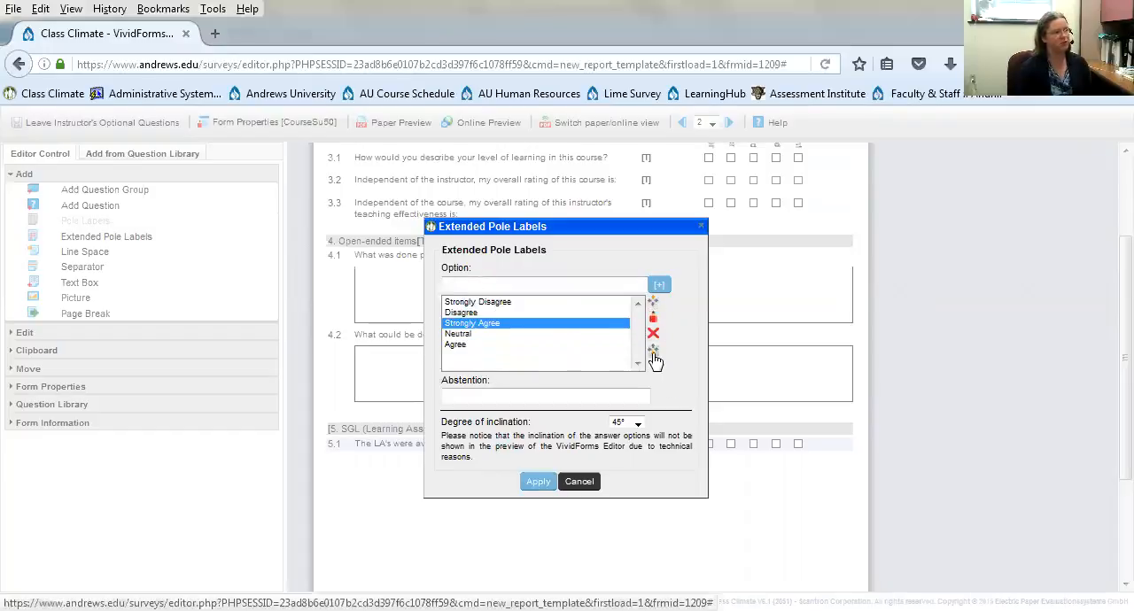
click(653, 351)
click(653, 351)
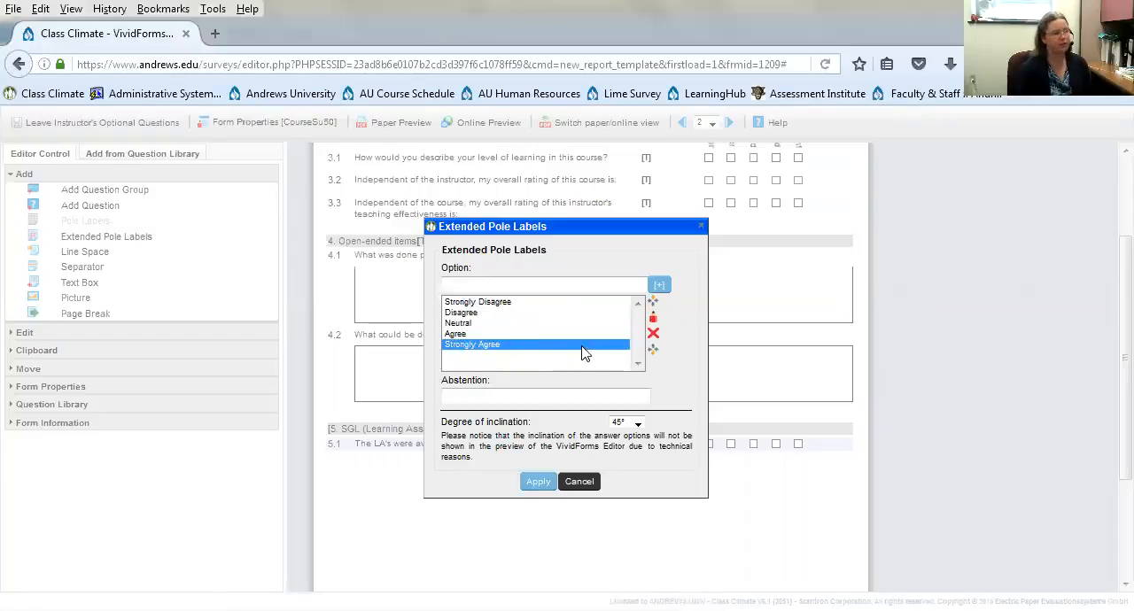
- Delete the "Strongly Agree" option from the pole labels and add it again at the end of the list
click(653, 337)
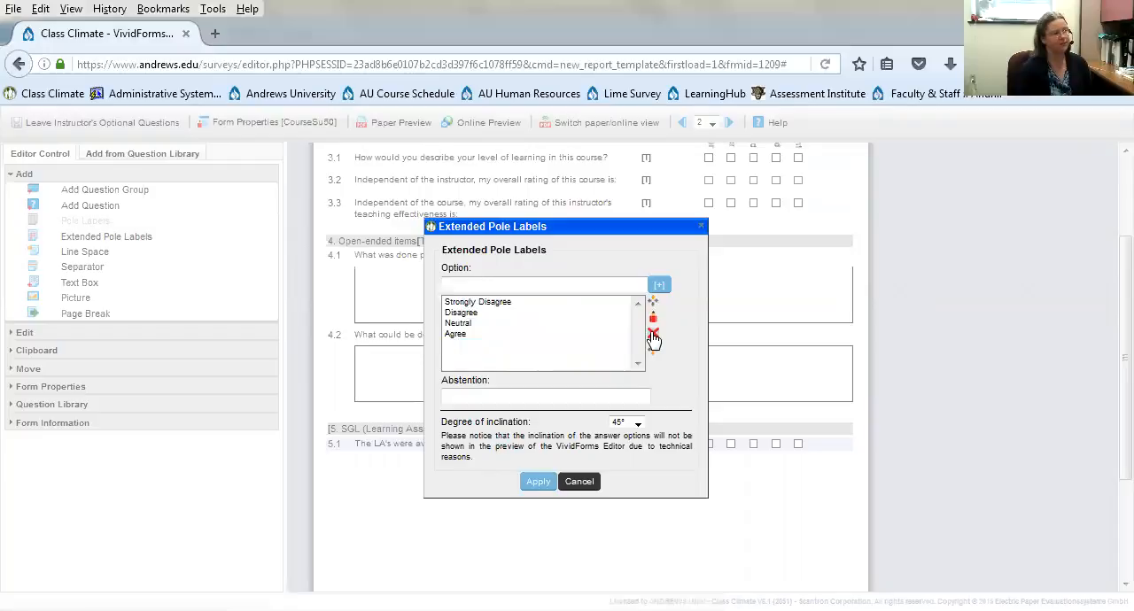
text(Strongly Agree)
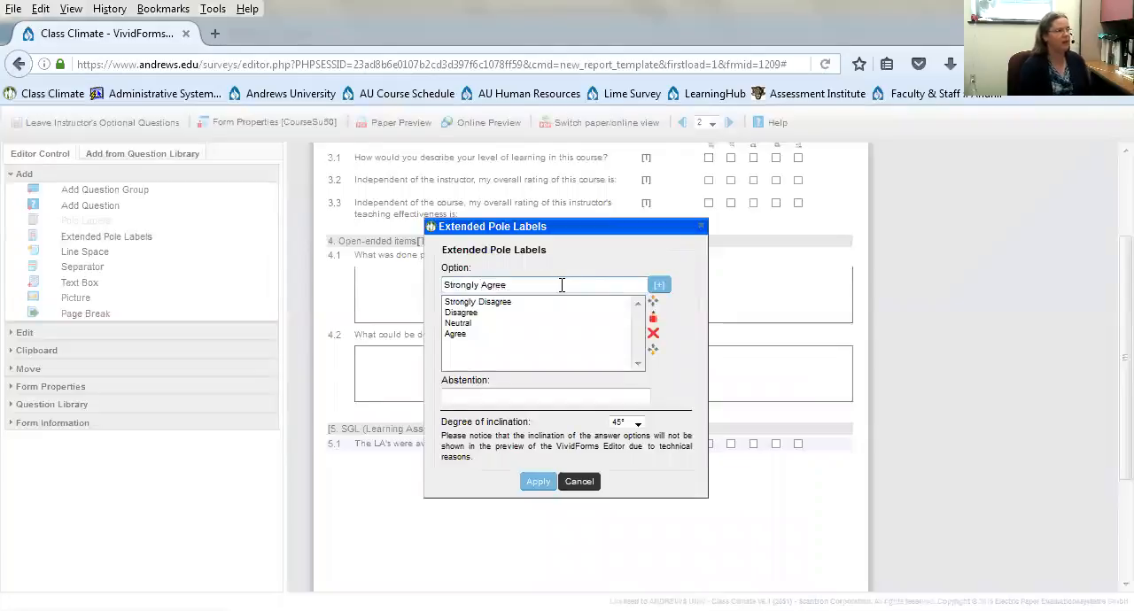
click(658, 284)
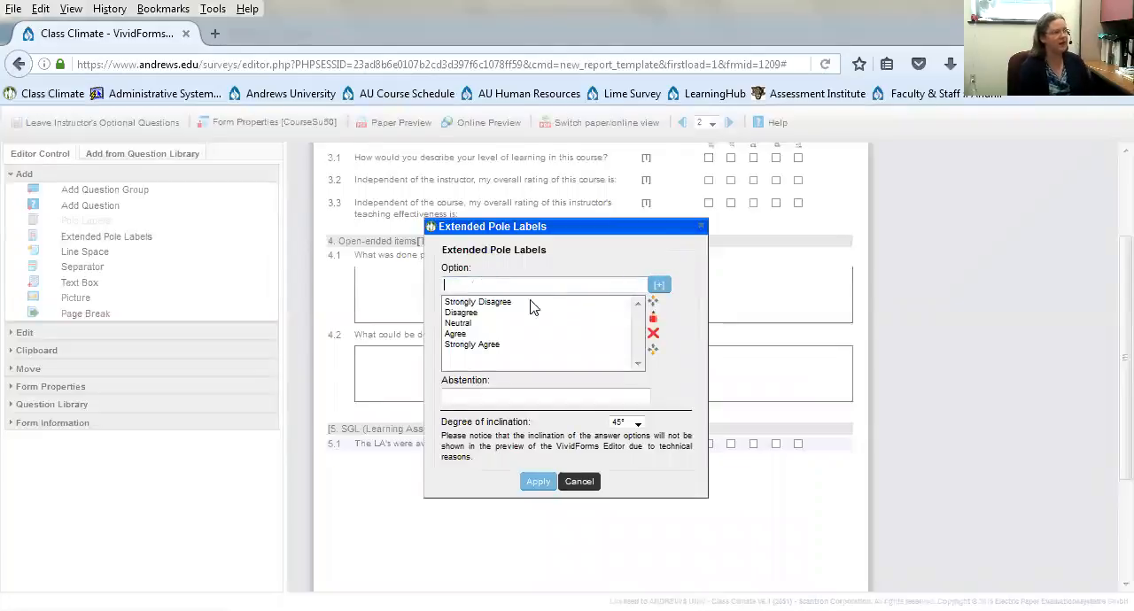
- Open the "Disagree" pole label option for editing and return it to the list with the same text
click(474, 314)
double_click(467, 285)
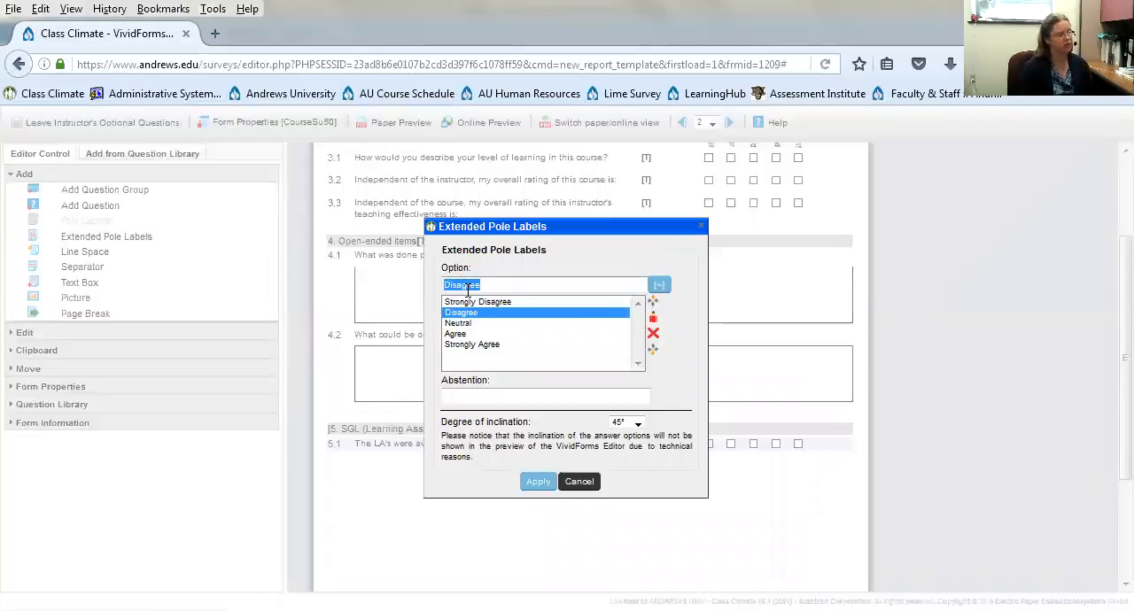
click(661, 287)
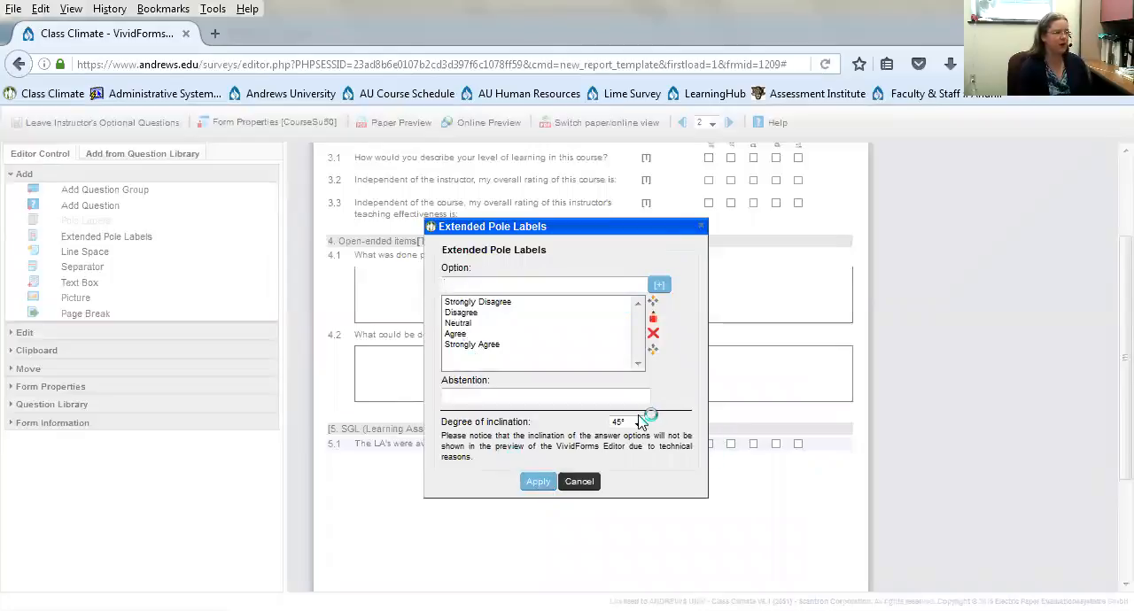
- Apply the extended pole labels with a 45° inclination and move them above question 5.1
click(636, 423)
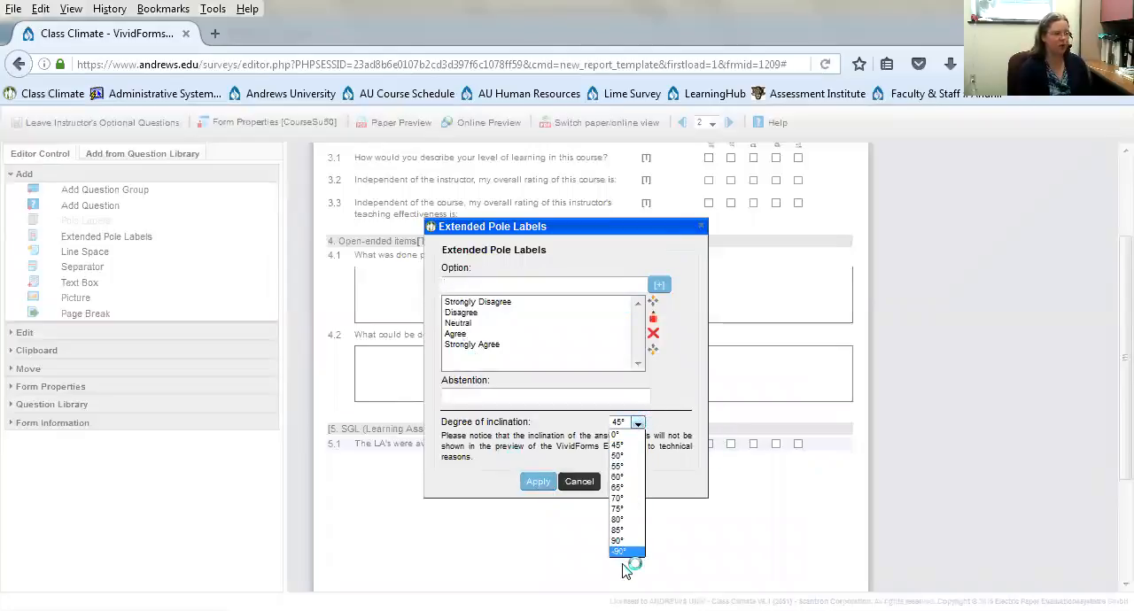
click(627, 446)
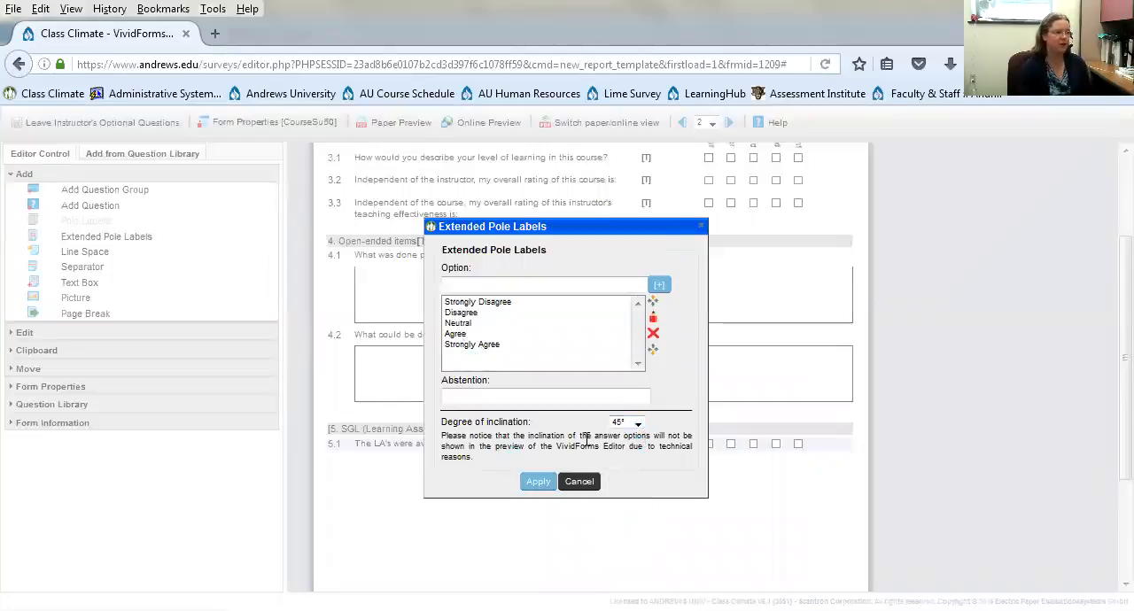
click(539, 483)
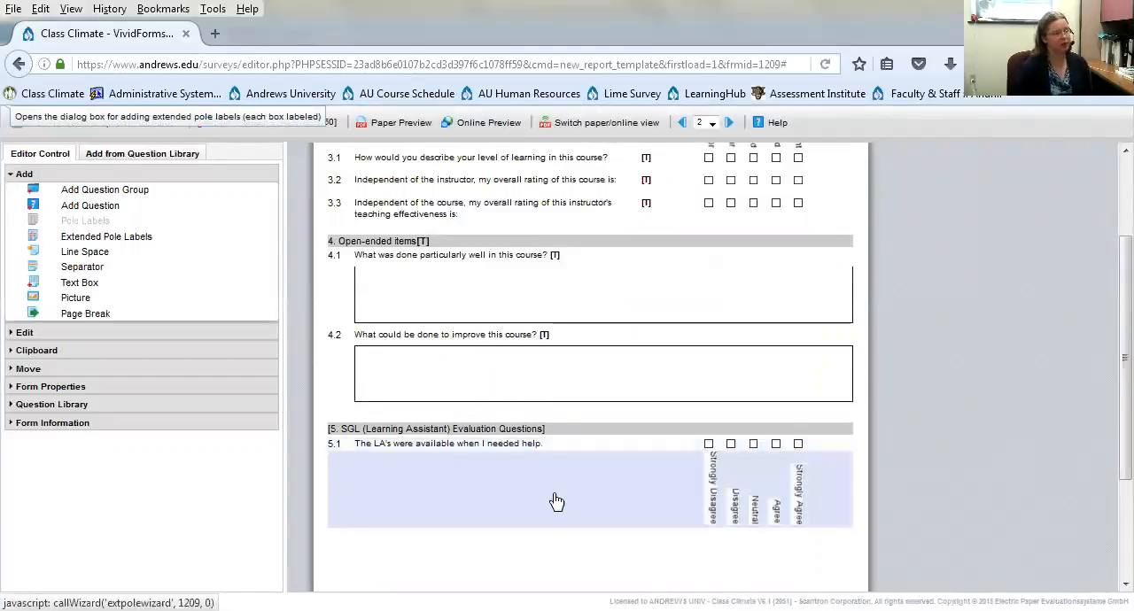
click(28, 368)
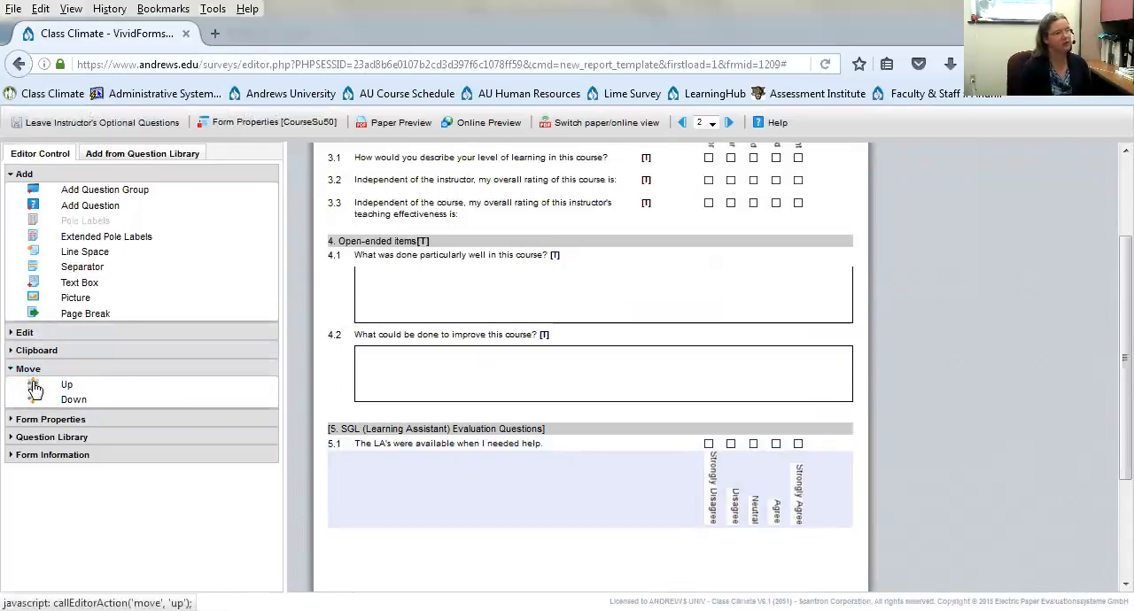
click(35, 387)
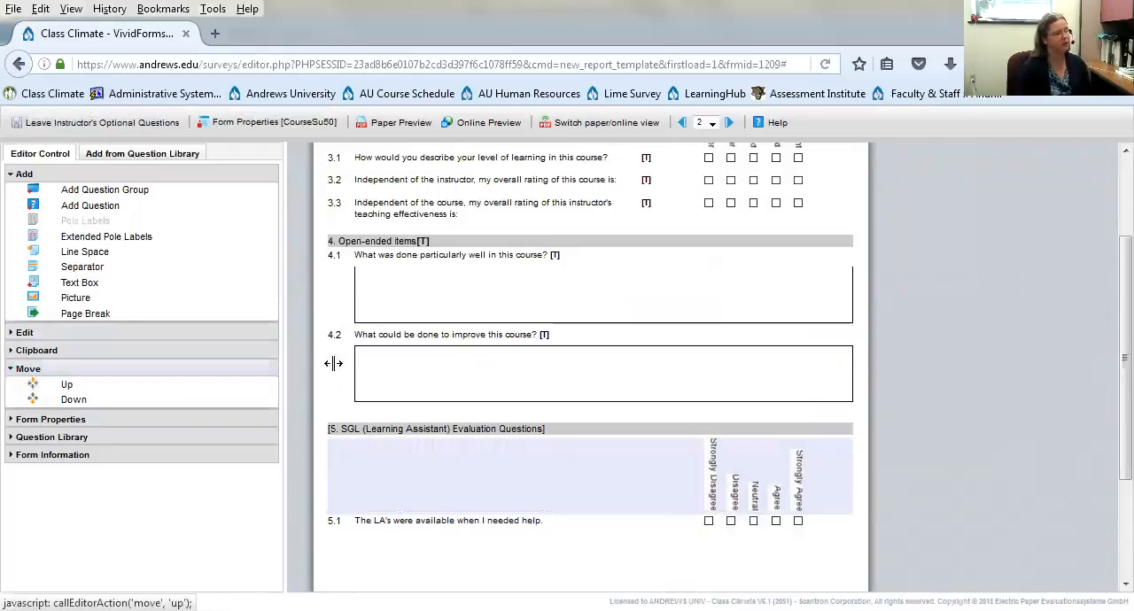
- Add the scaled question "The LAs were on time to SGL sessions." with five checkboxes after question 5.1
click(483, 528)
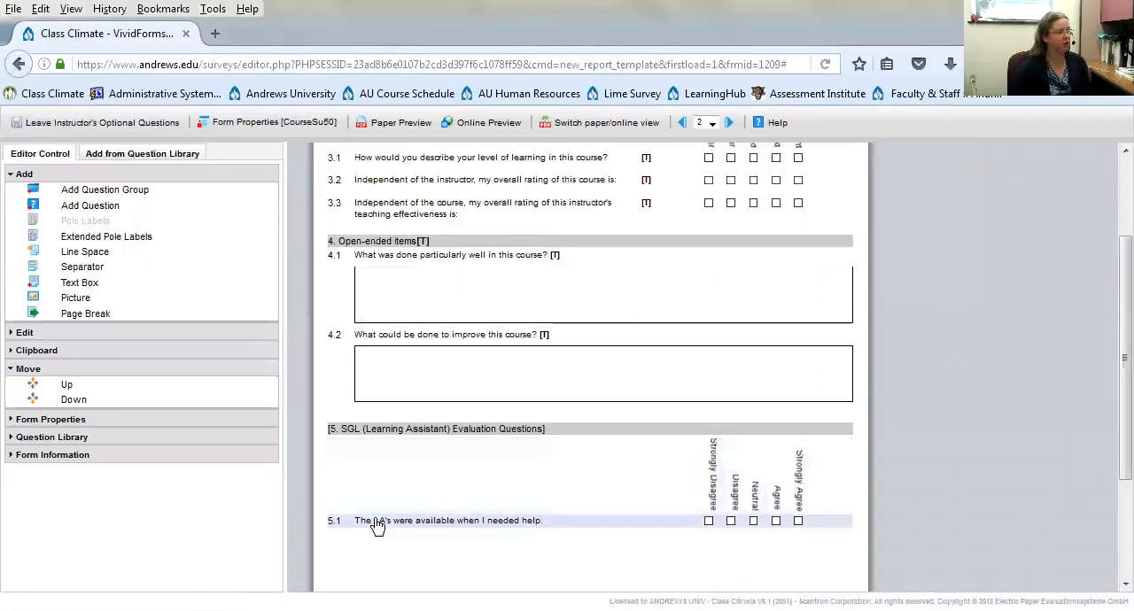
click(93, 209)
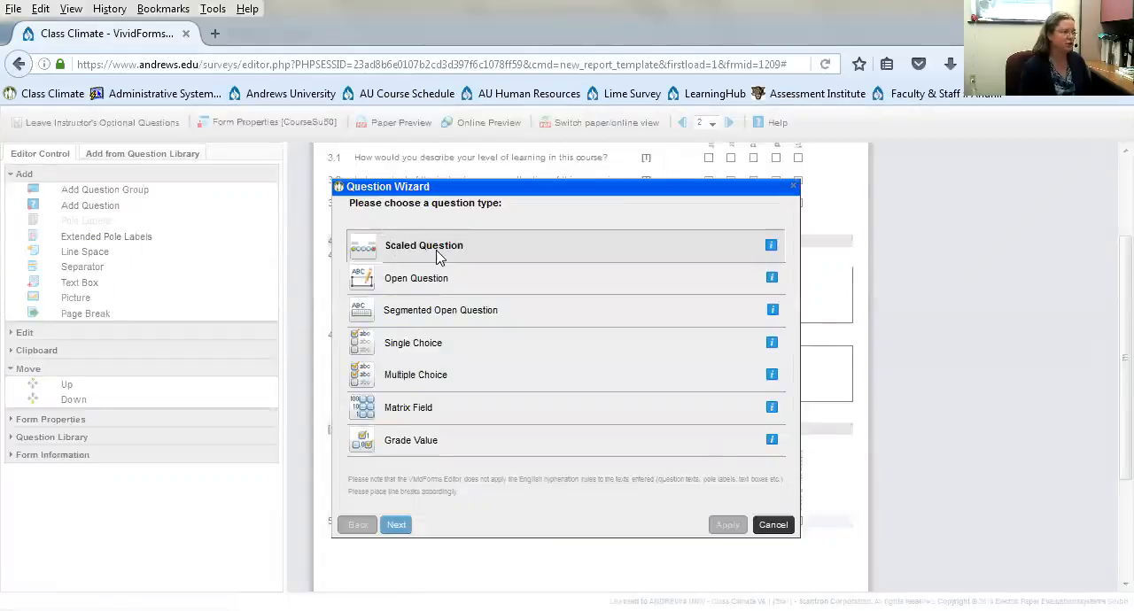
click(398, 529)
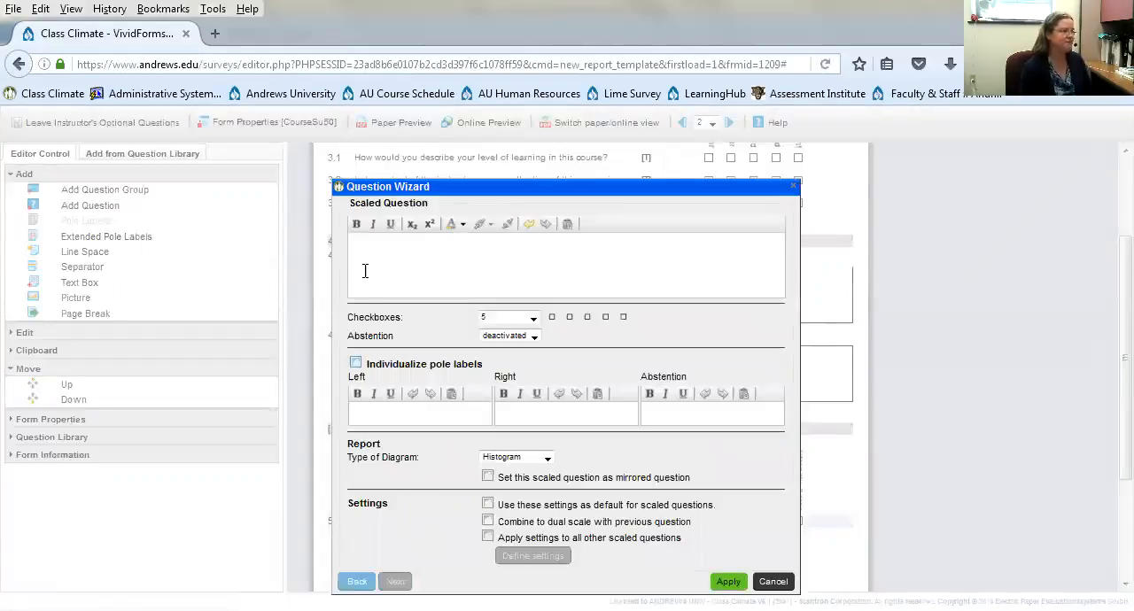
text(The LA)
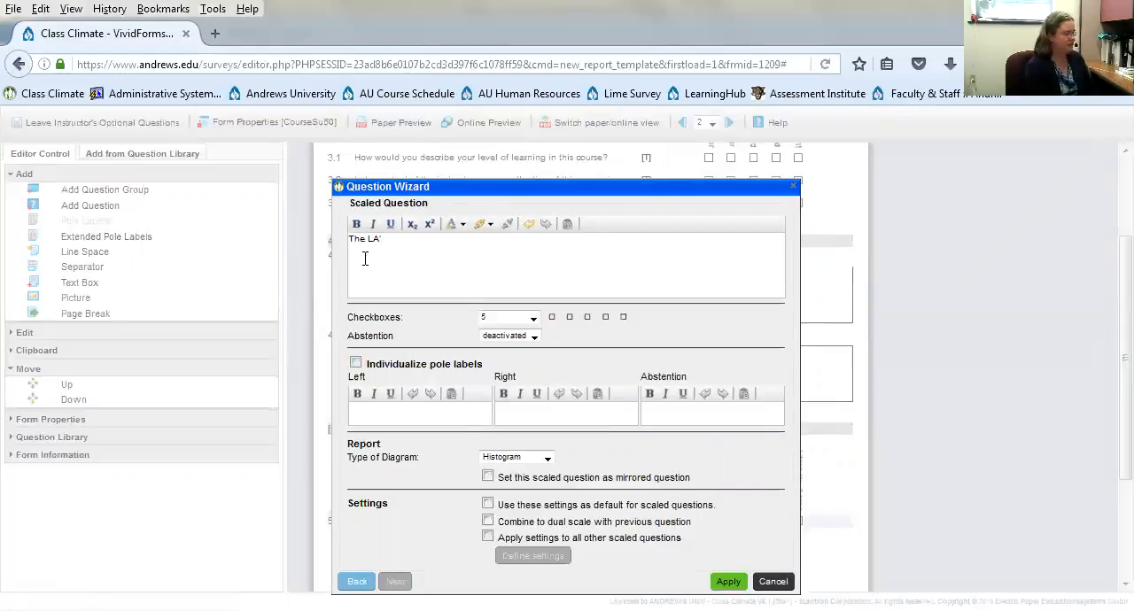
text(s were)
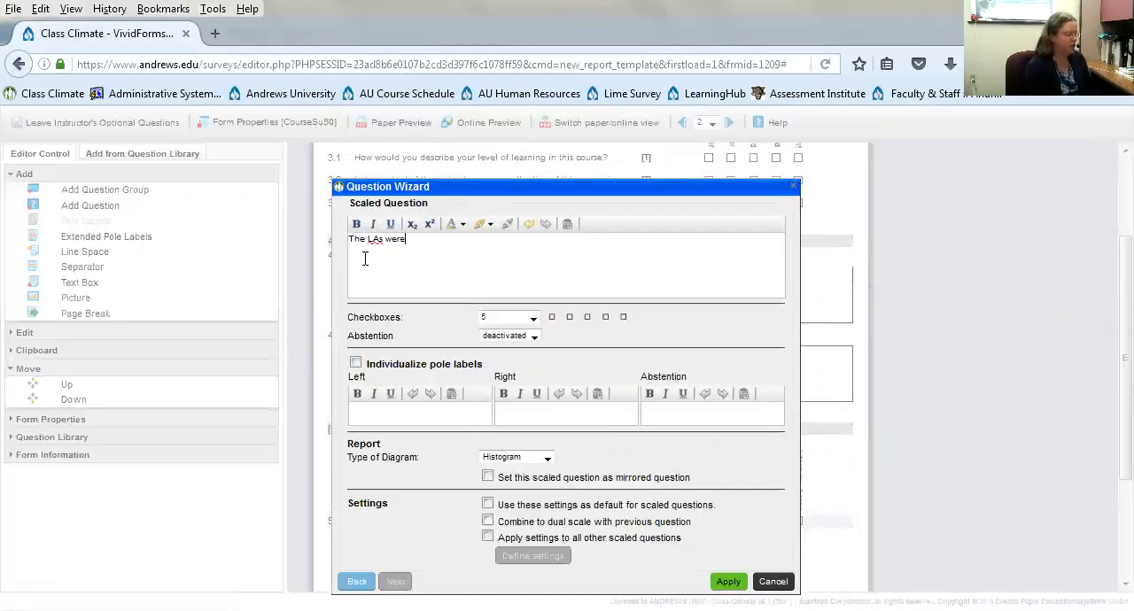
text( on time to SGL sessions.)
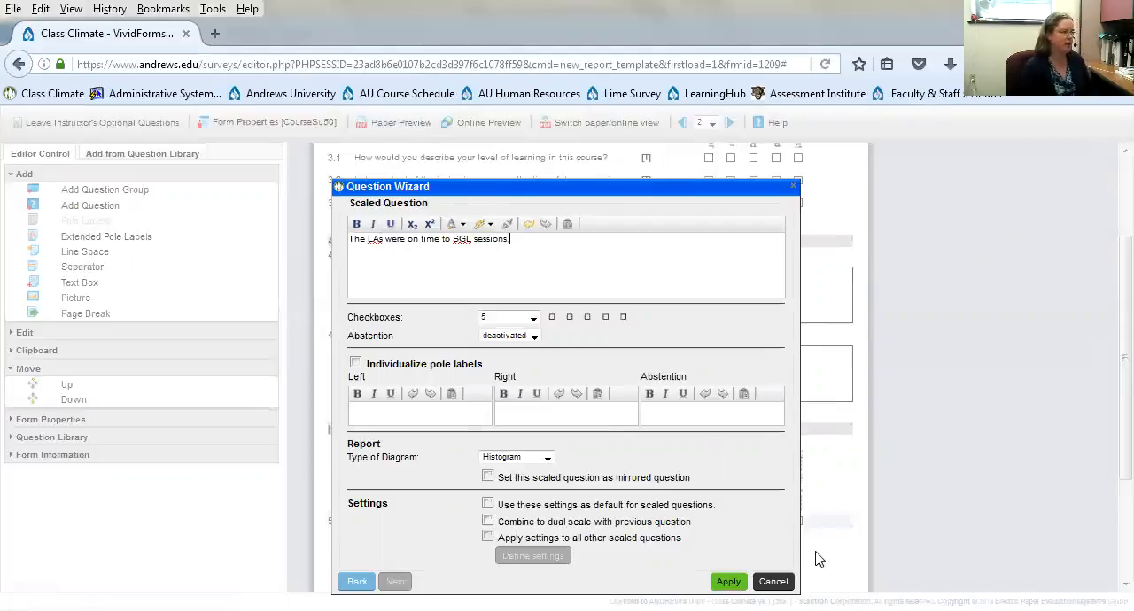
click(726, 583)
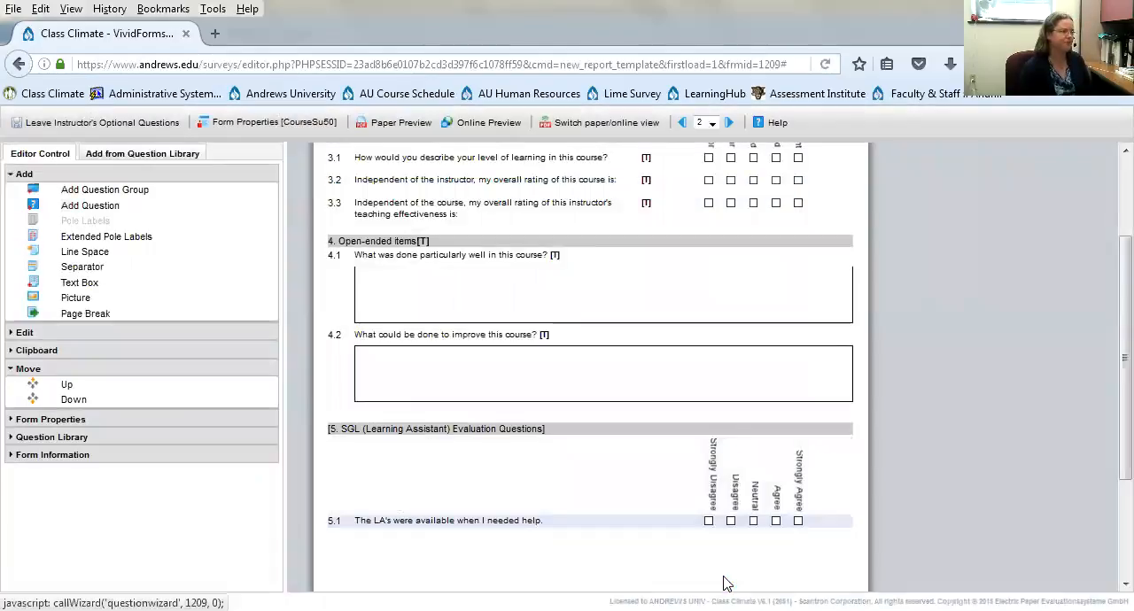
- Add the scaled question "The LAs were courteous and respectful of students' feelings." after question 5.2
scroll(733, 531, down, 3)
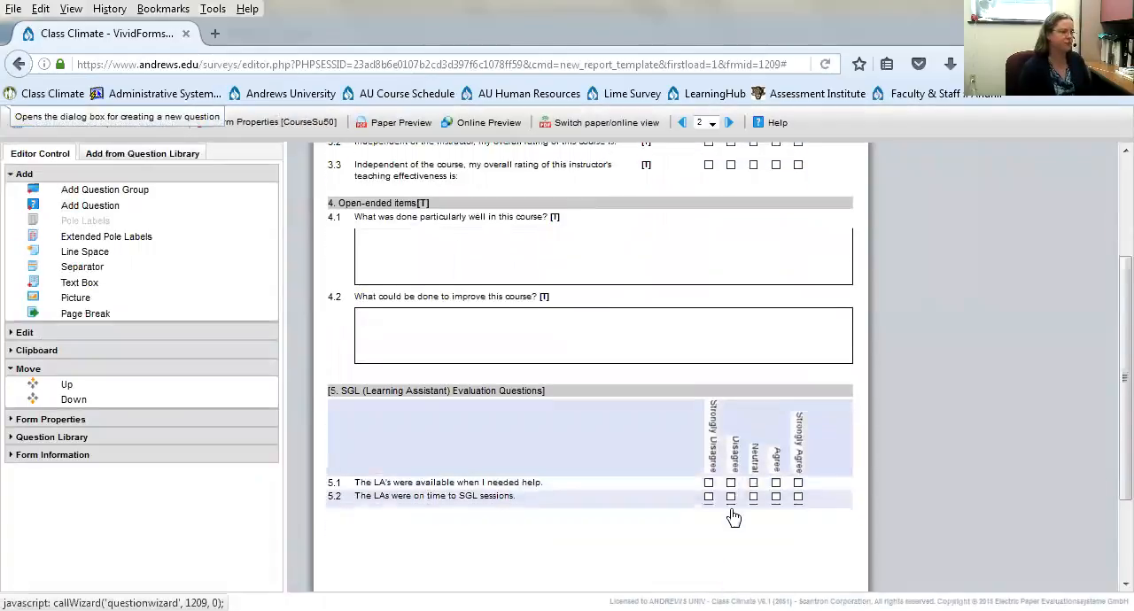
click(102, 206)
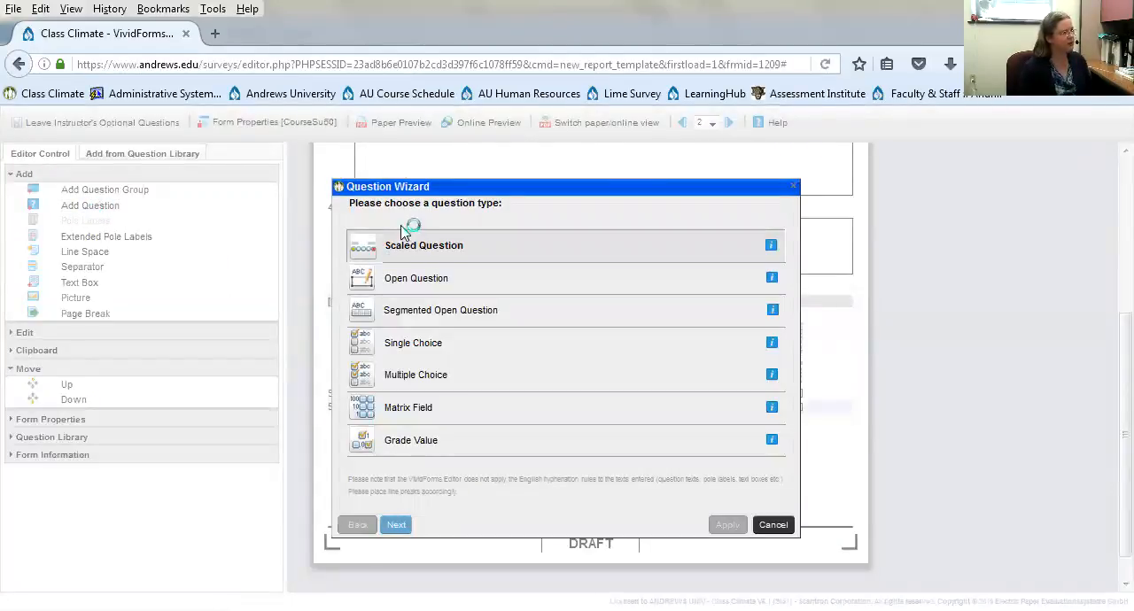
click(395, 524)
click(399, 275)
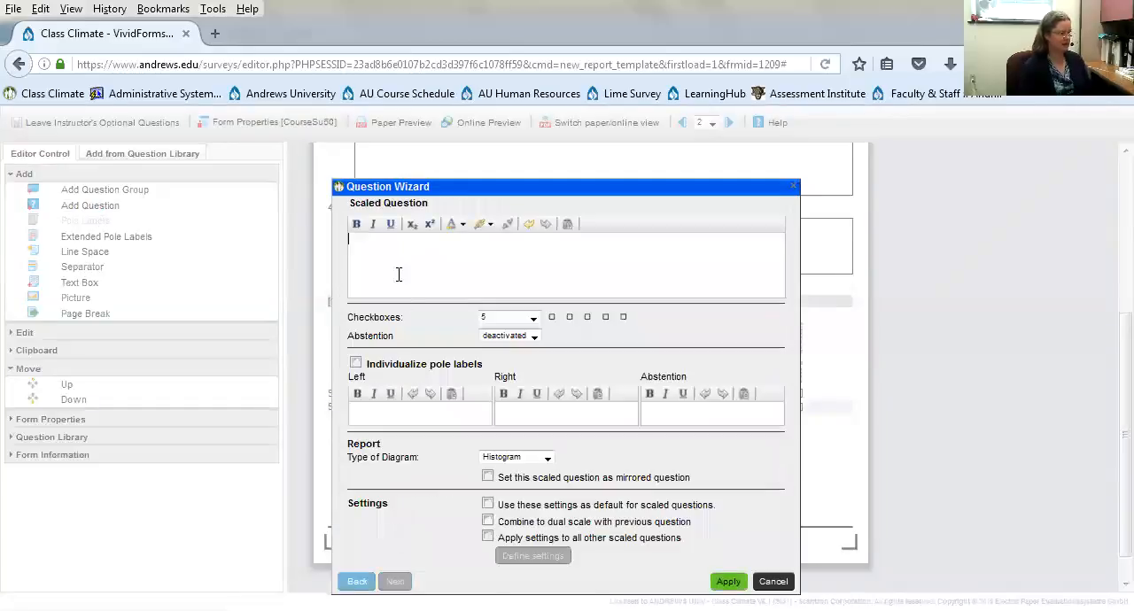
text(T)
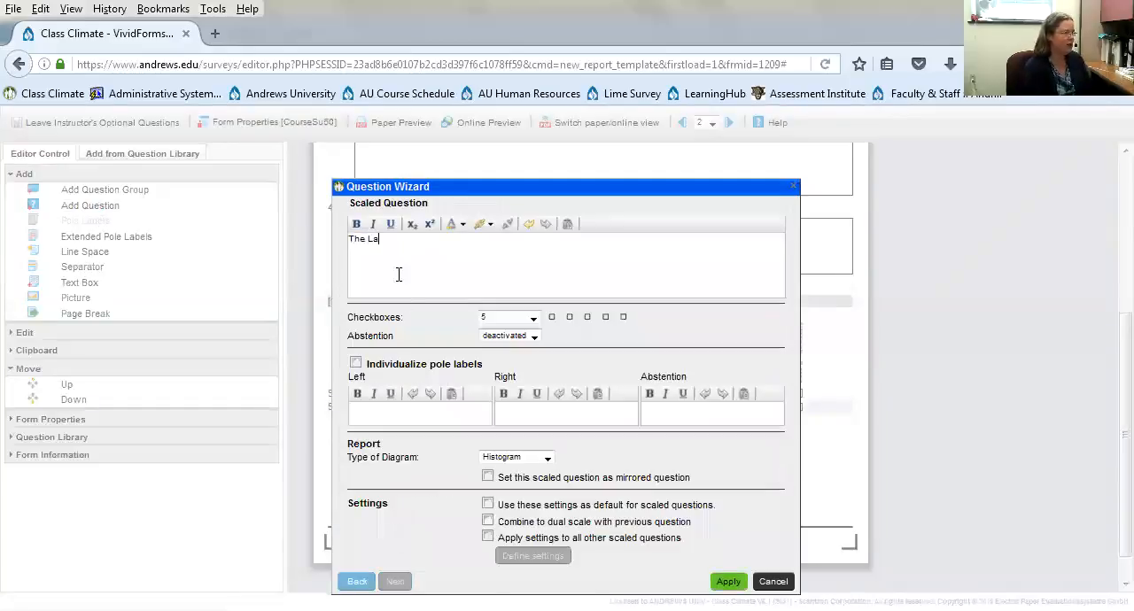
text(he LAs were courteous and respectful)
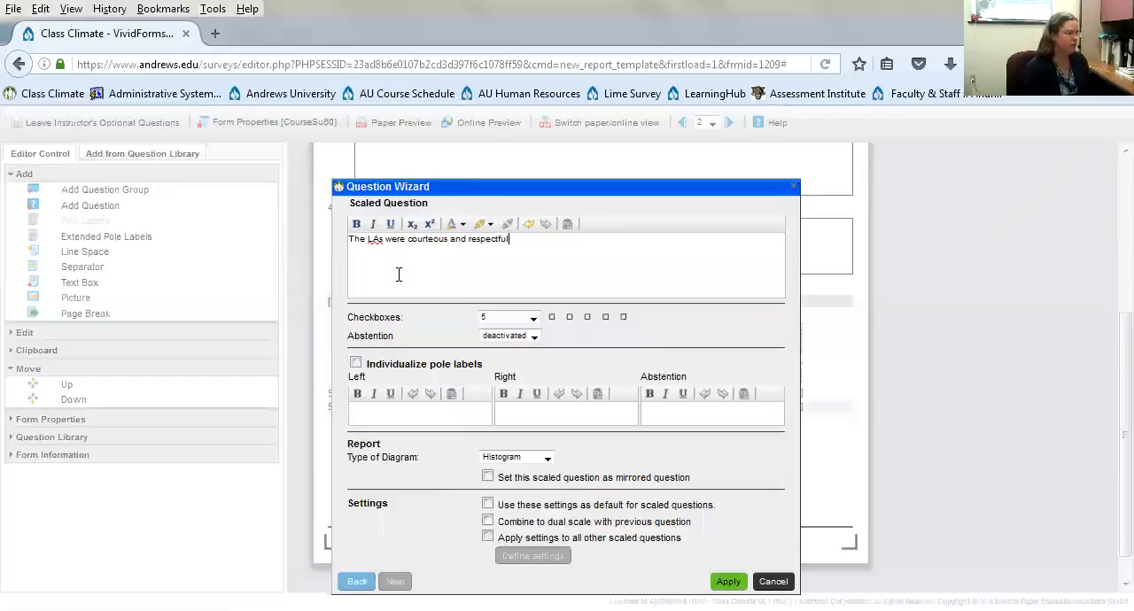
text( of students)
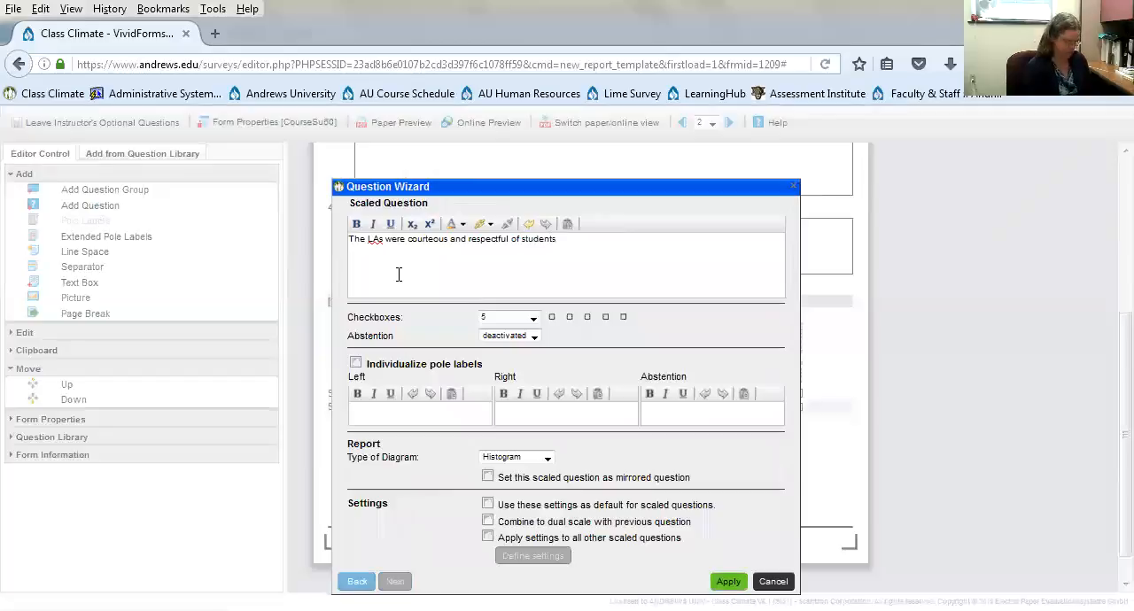
text(' feelings.)
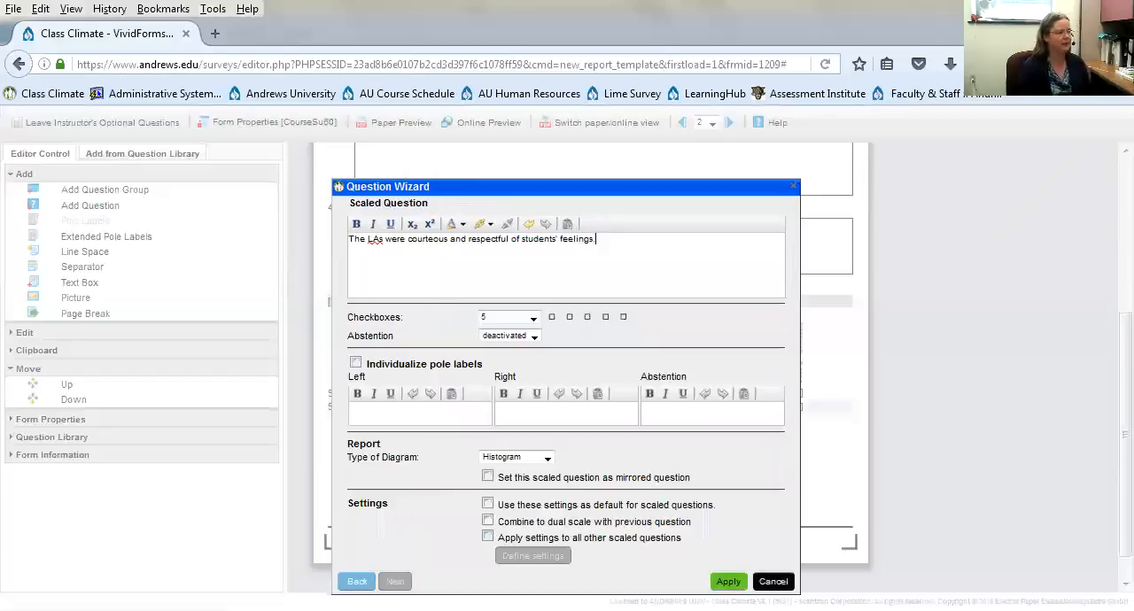
click(727, 581)
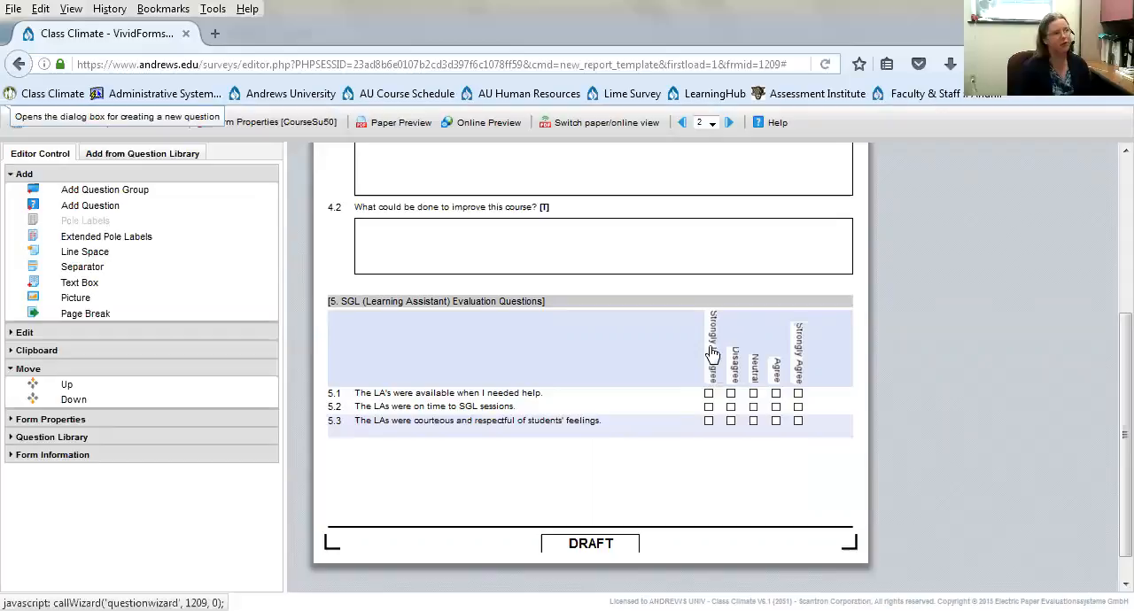
- Set question 5.1 as a mirrored question and apply the change
click(710, 395)
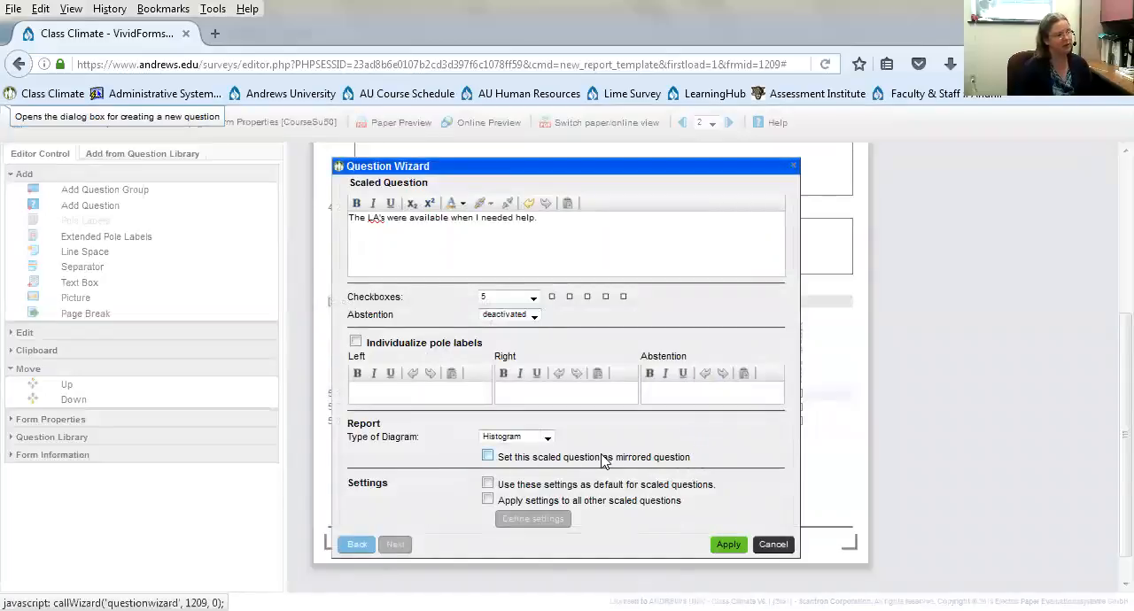
click(487, 456)
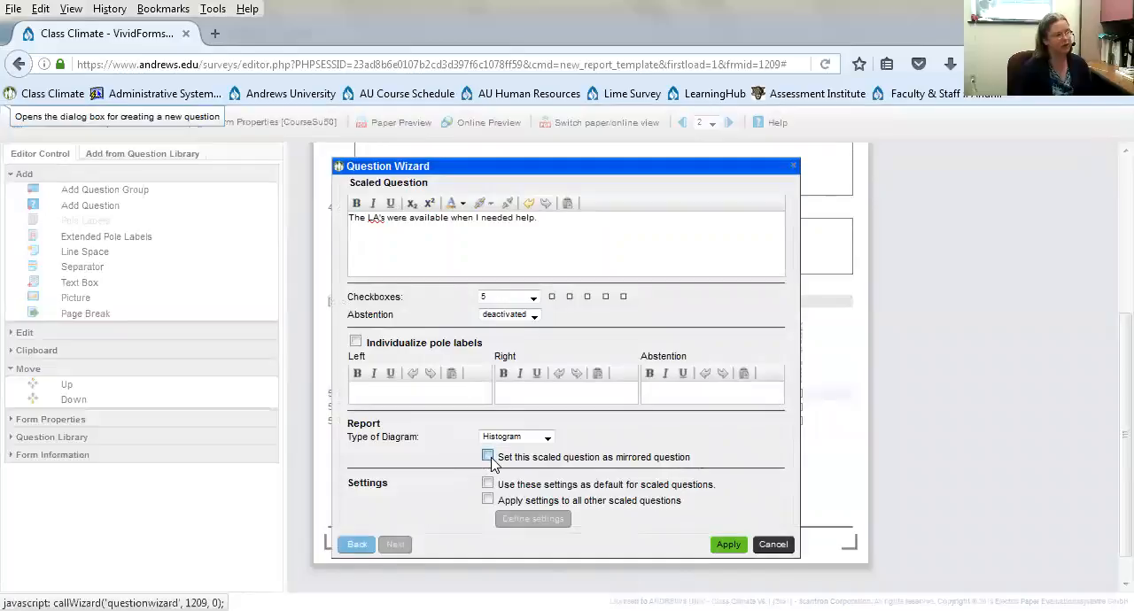
click(728, 544)
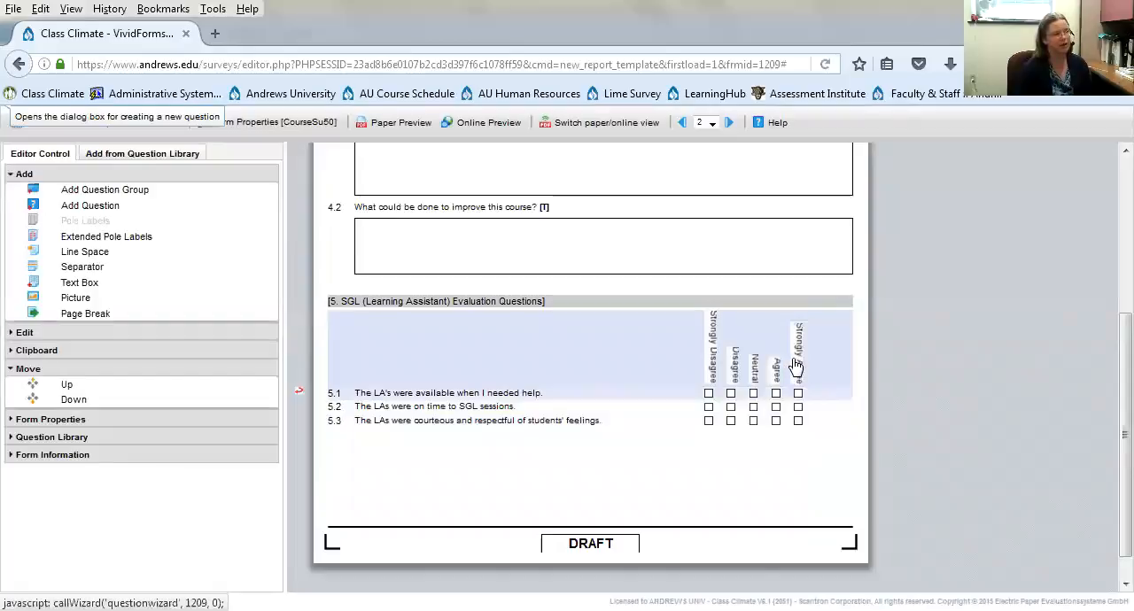
- In the extended pole labels of section 5, move "Strongly Agree" to the start of the list and "Strongly Disagree" to the end
double_click(714, 370)
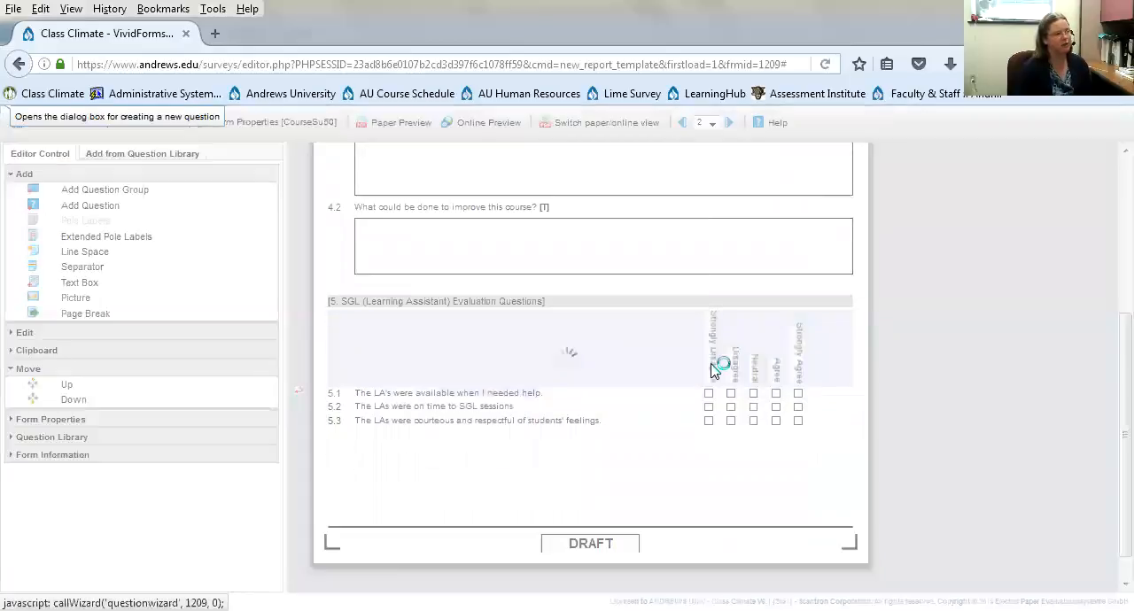
click(493, 345)
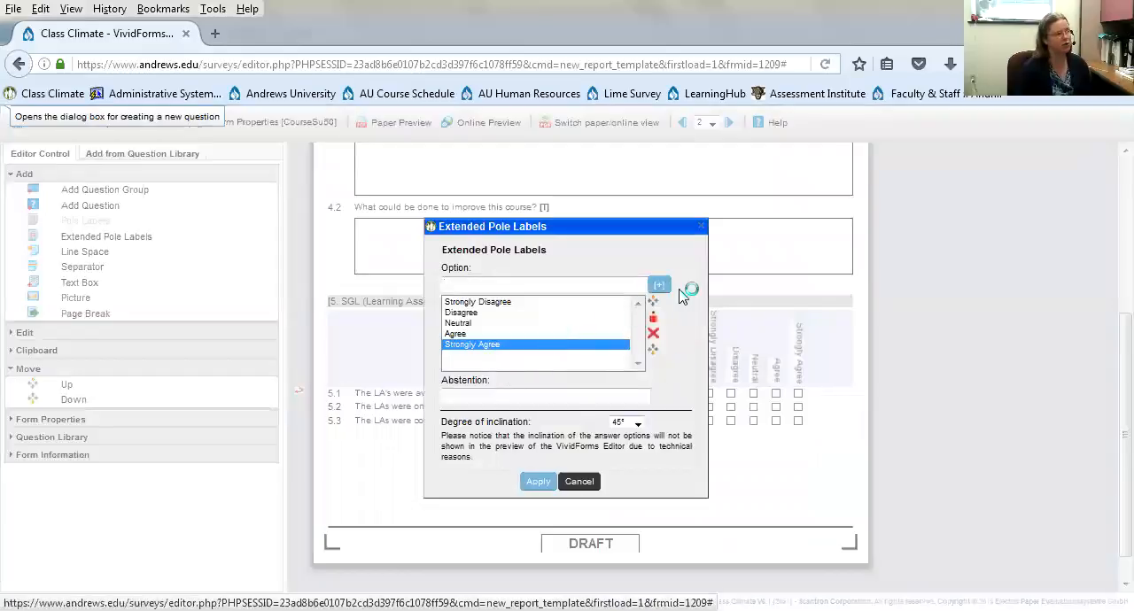
click(654, 303)
click(654, 303)
click(654, 303)
click(654, 303)
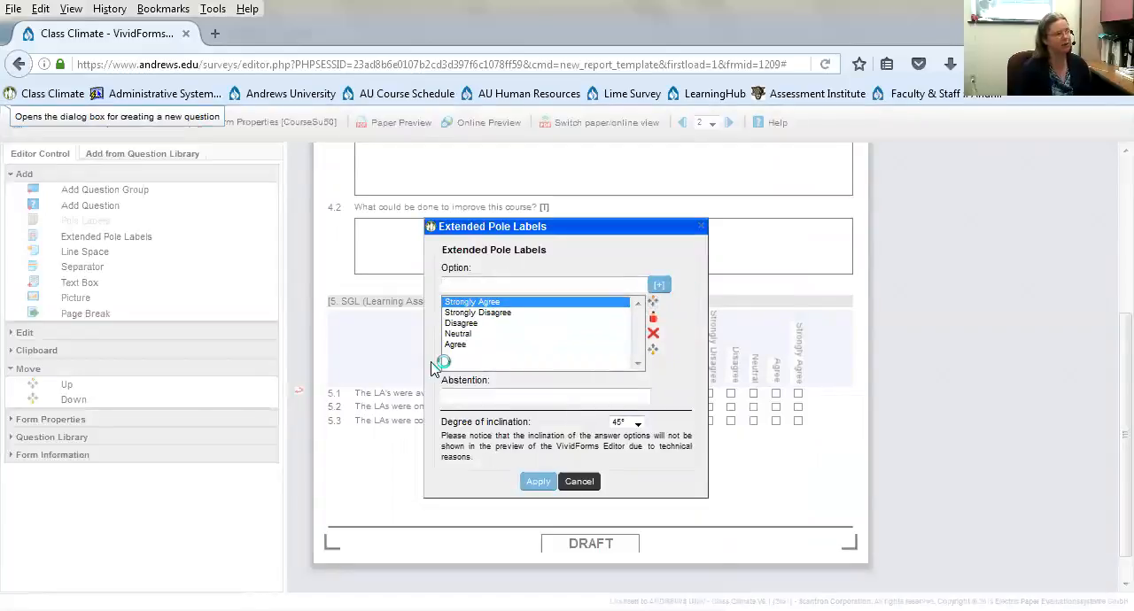
click(547, 315)
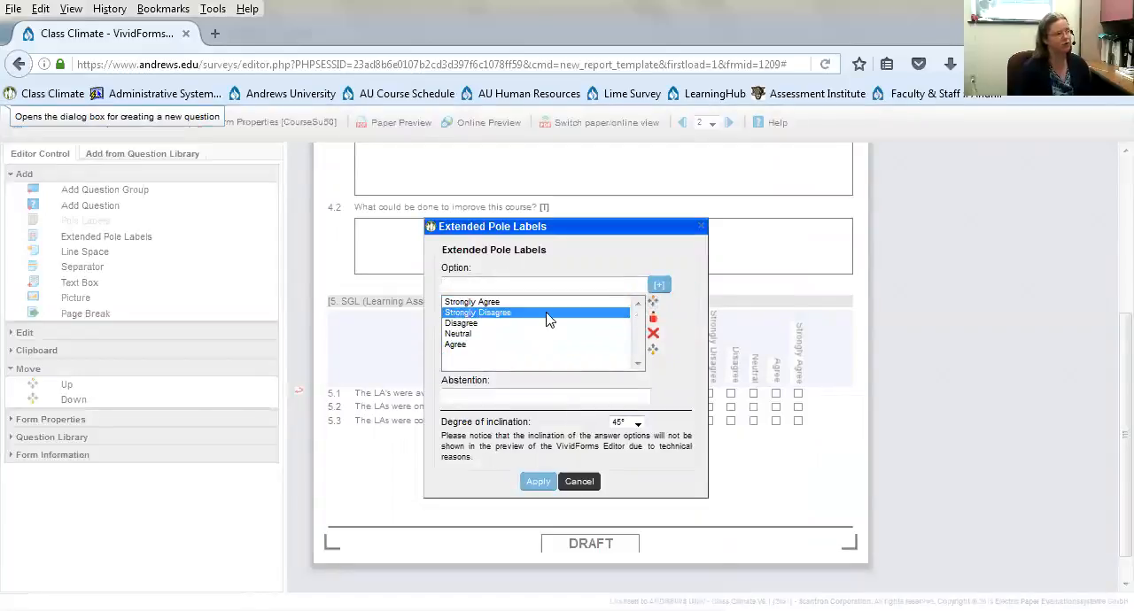
click(653, 351)
click(653, 351)
click(653, 350)
- Order the middle pole labels of section 5 as Agree, Neutral, Disagree and apply the label changes
click(466, 336)
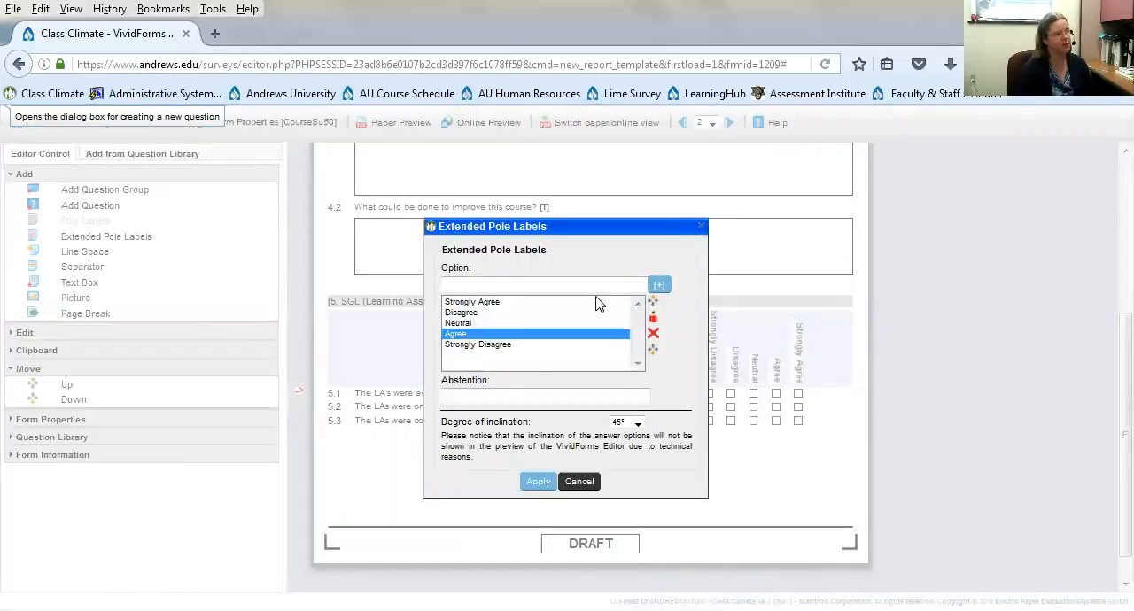
click(654, 303)
click(654, 303)
click(514, 324)
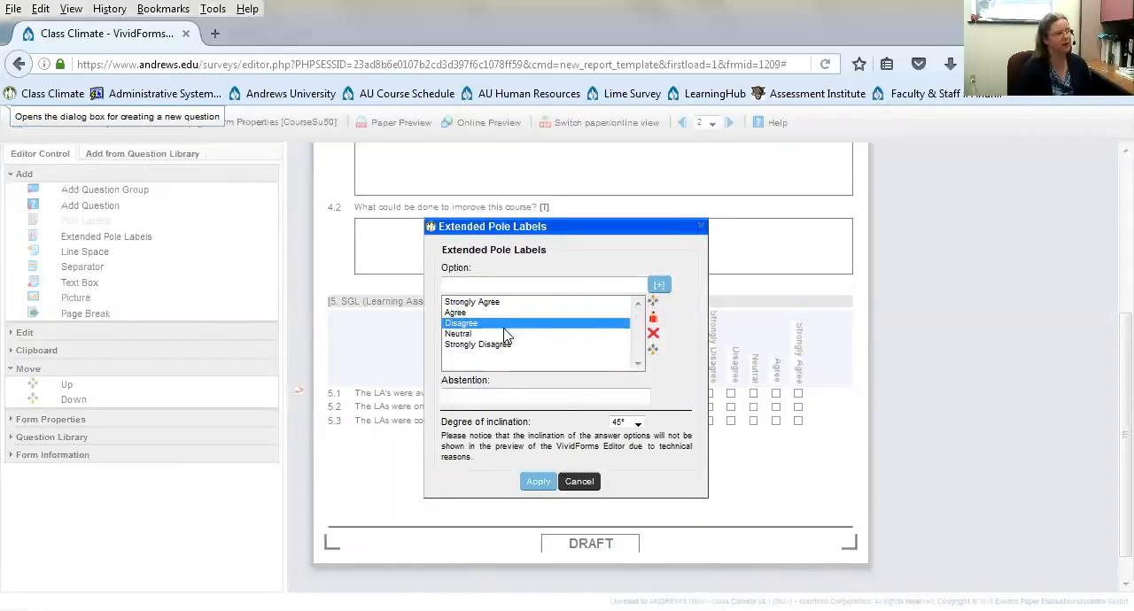
click(653, 352)
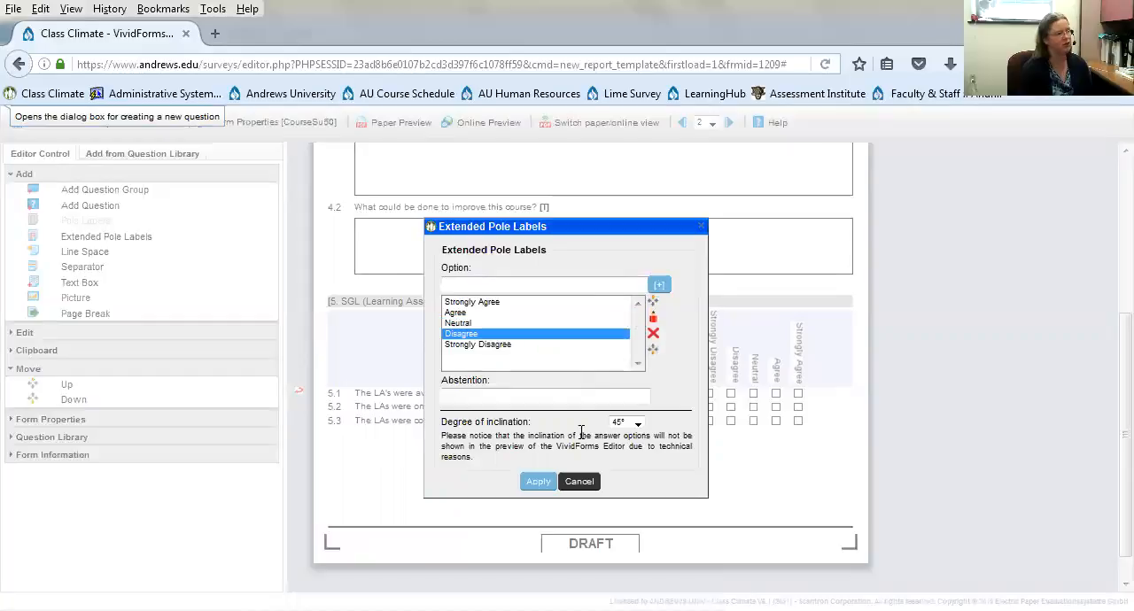
click(537, 486)
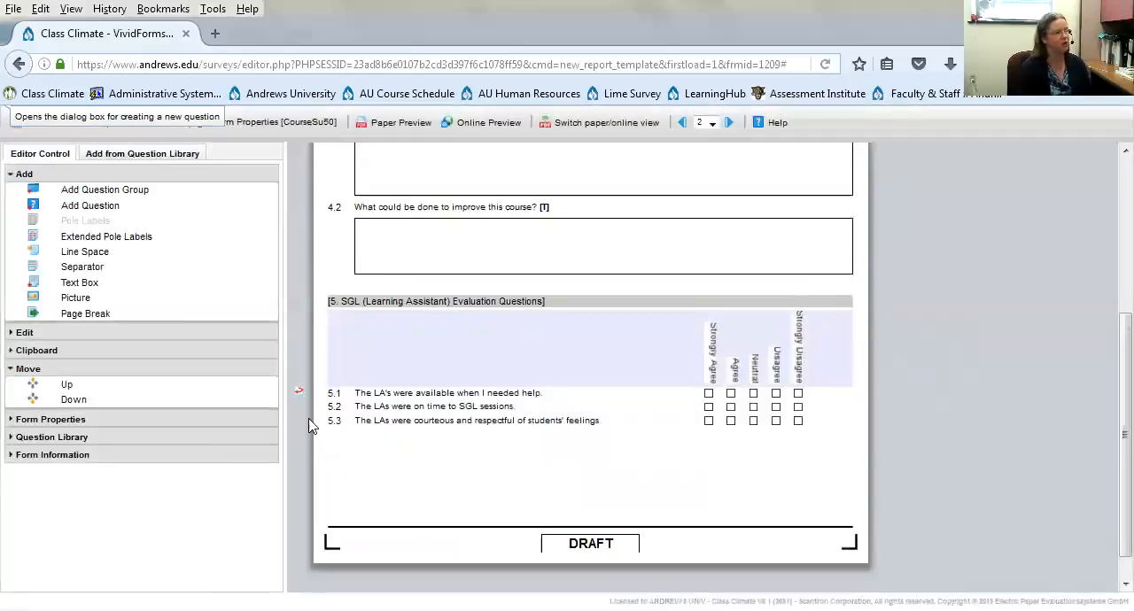
- Make question 5.1's settings the default for scaled questions and apply all of them, including mirroring, to the current question group
click(416, 410)
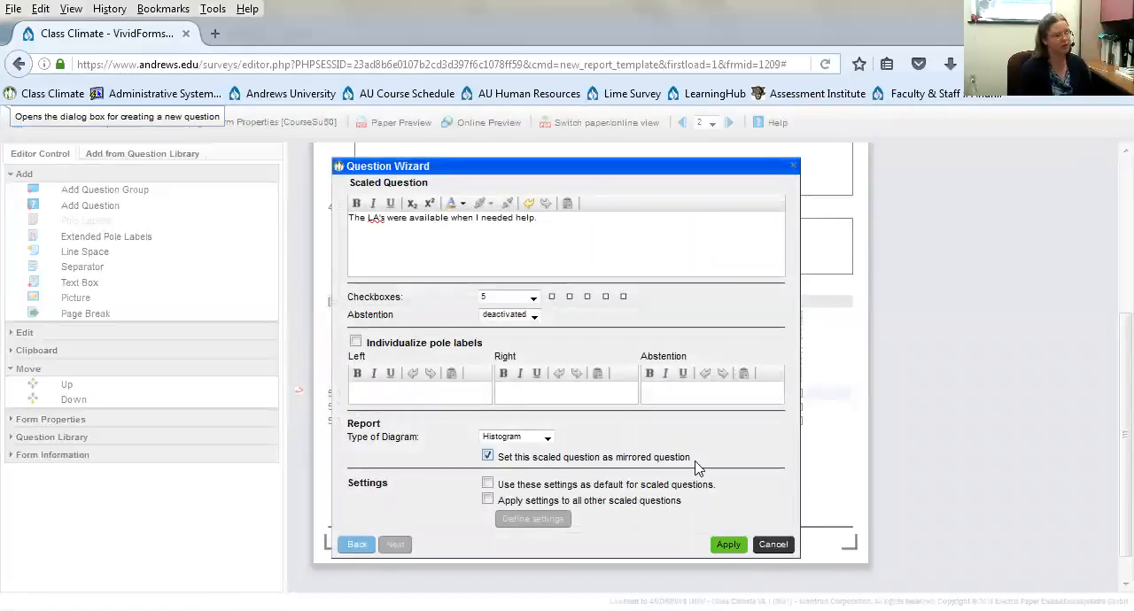
click(486, 485)
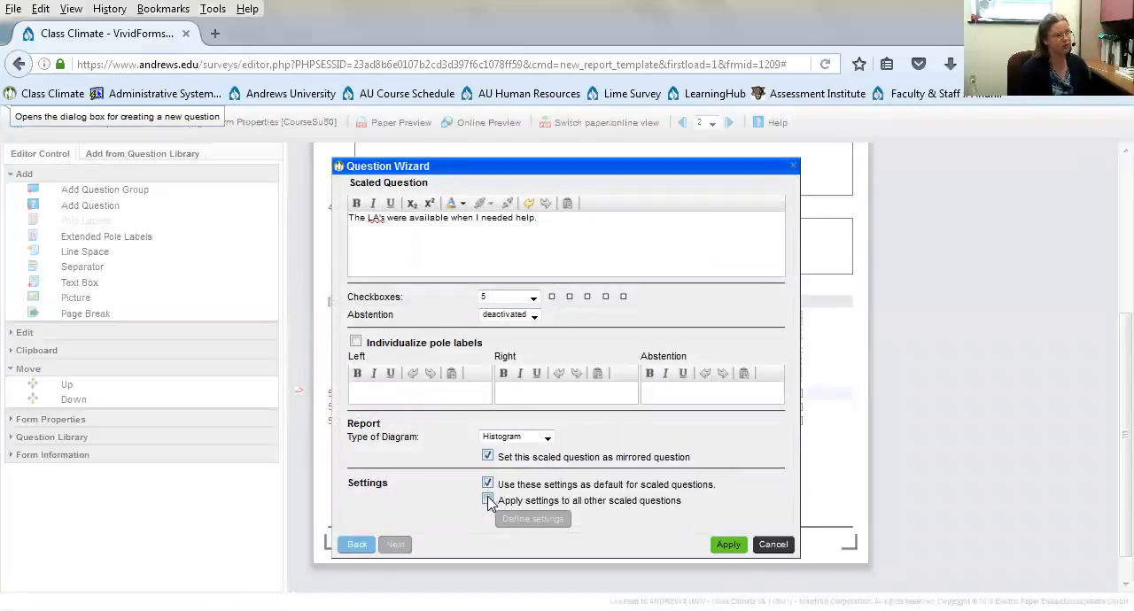
click(487, 501)
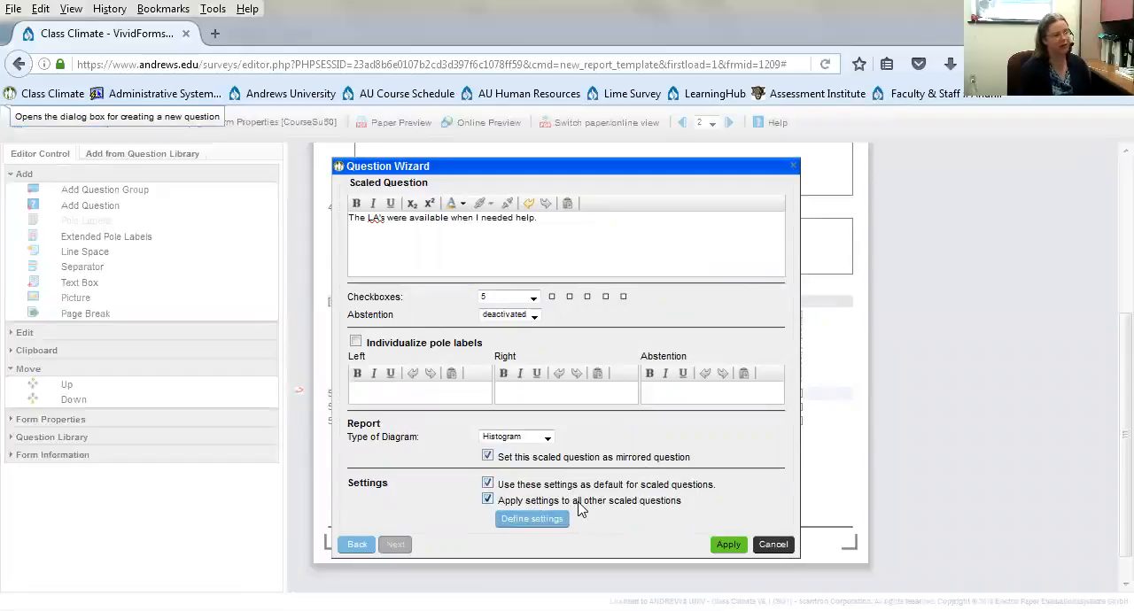
click(520, 519)
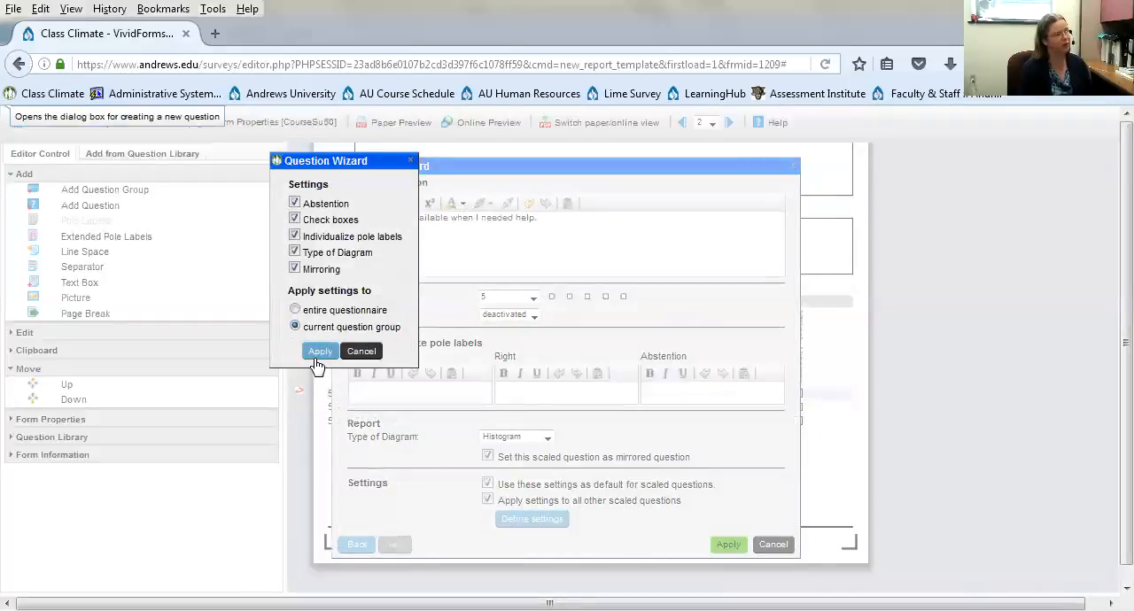
click(319, 352)
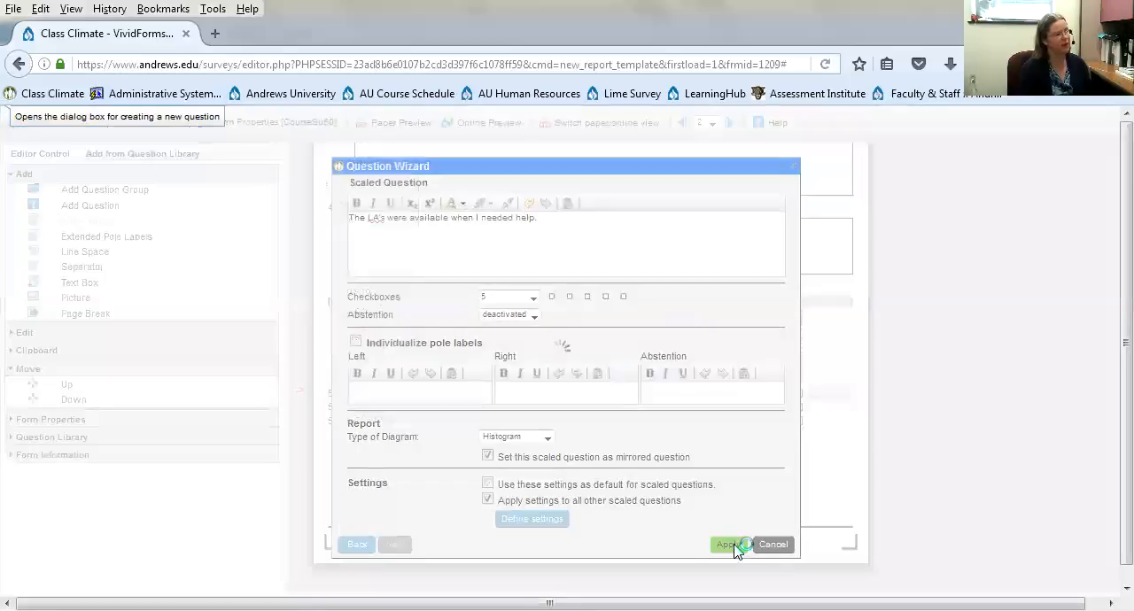
click(732, 546)
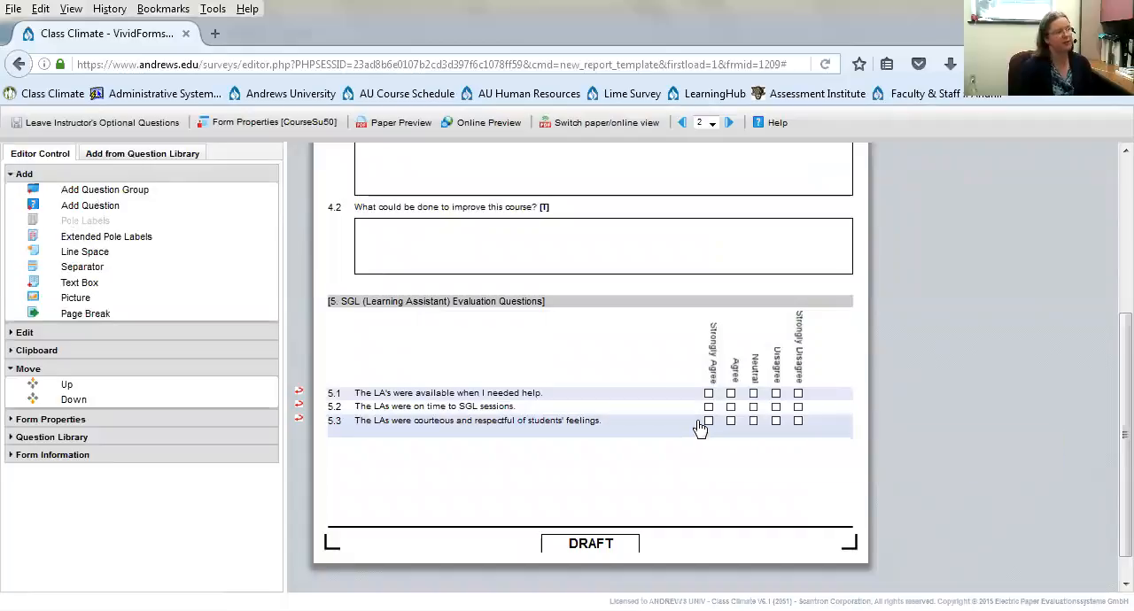
- Add a question group titled "Instructor Optional Questions" after section 5
click(96, 191)
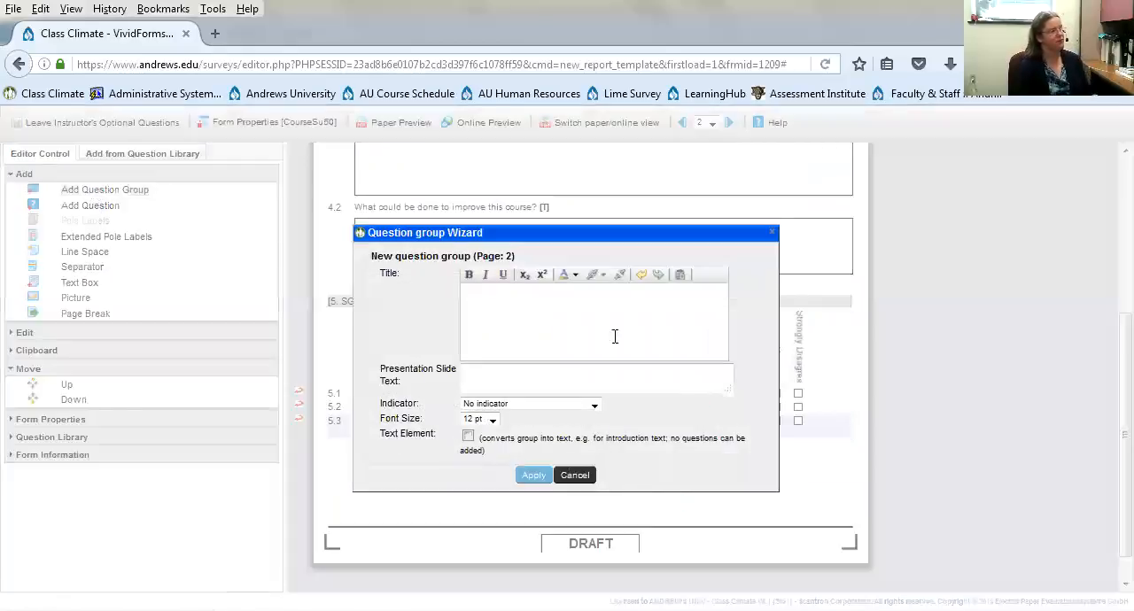
click(578, 319)
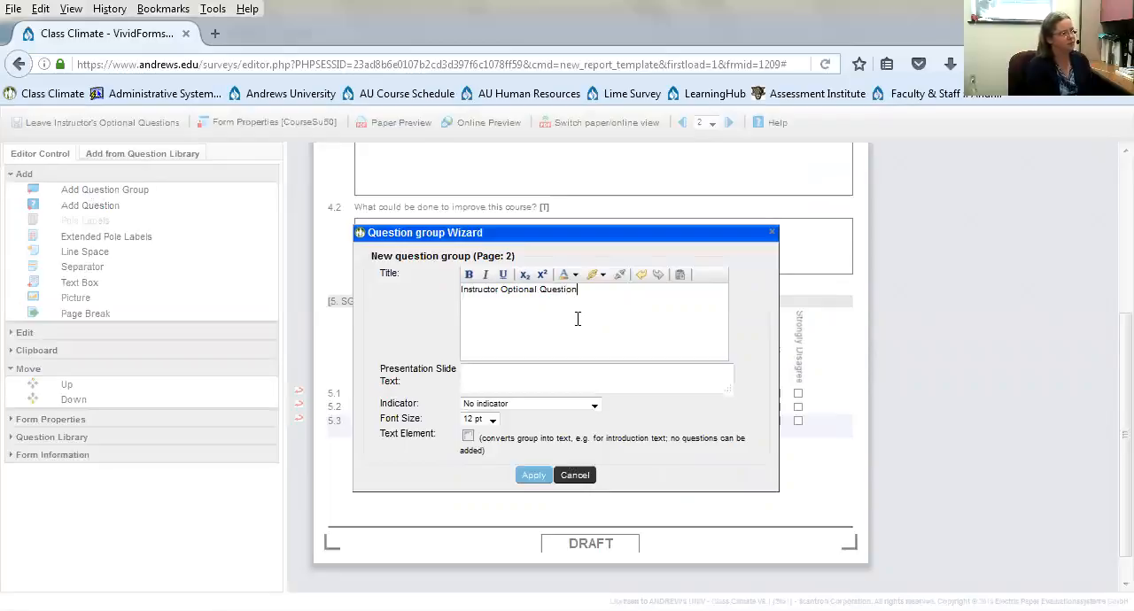
click(535, 476)
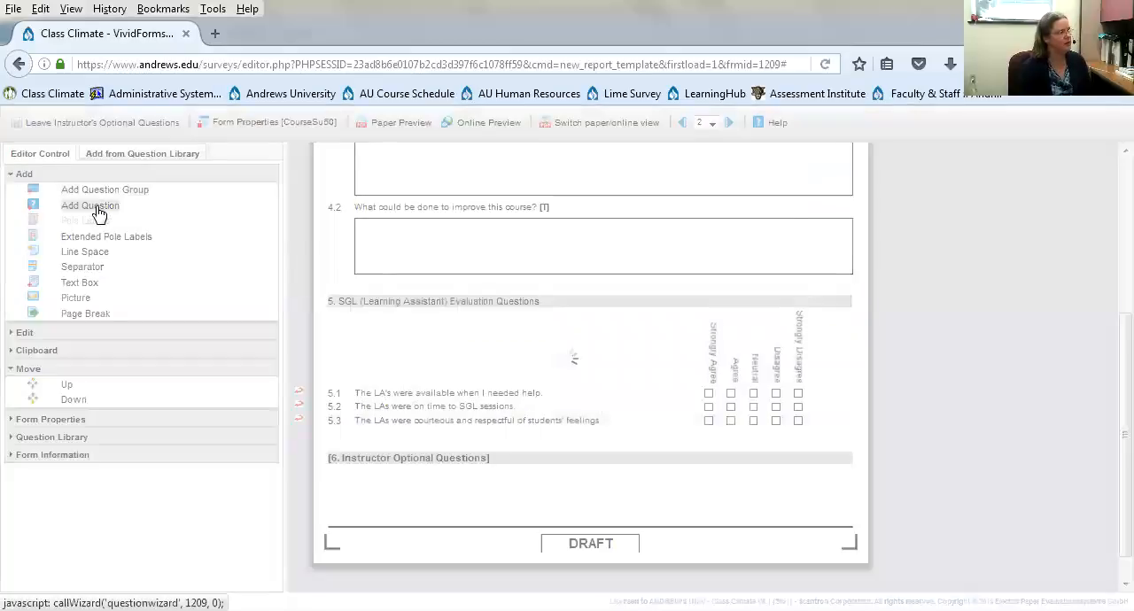
- Add the open question "What learning tools were most effective?" with a 3-line answer box to section 6
click(95, 209)
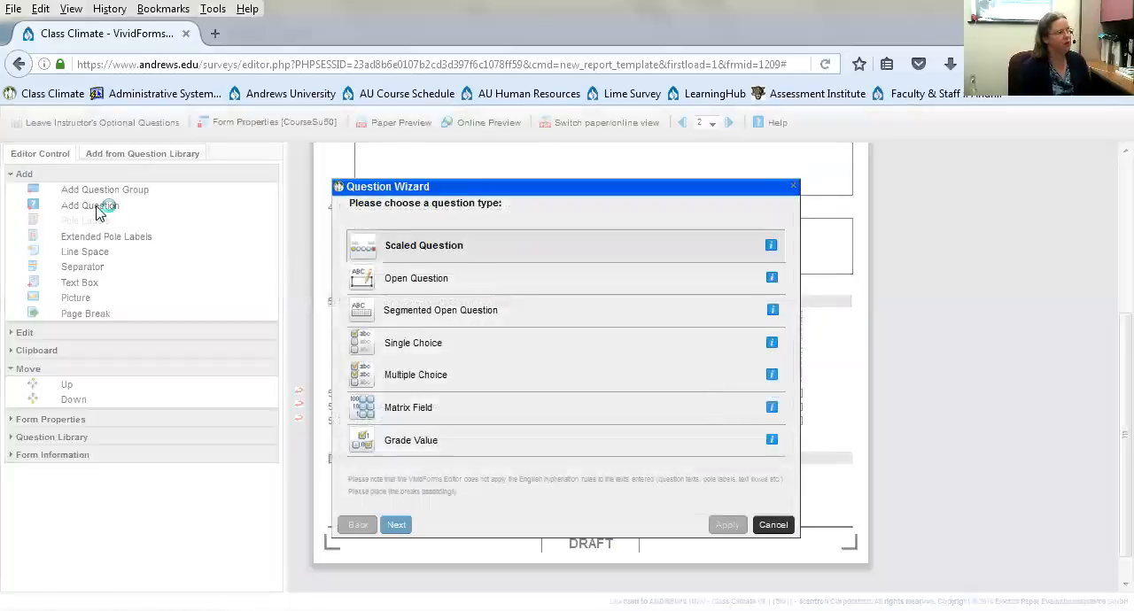
click(393, 277)
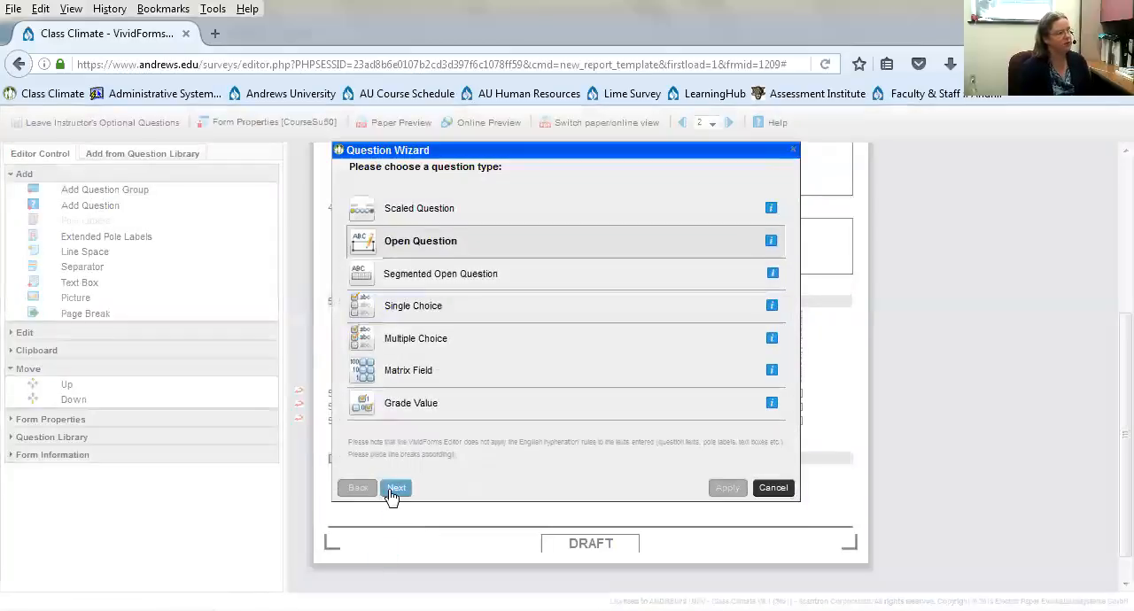
click(394, 478)
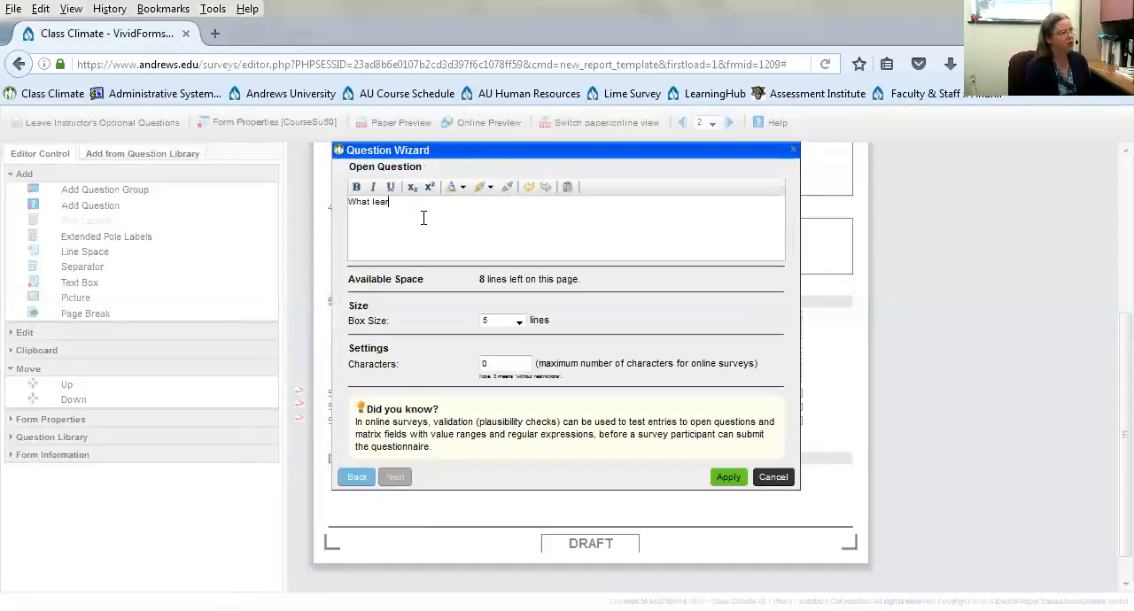
text(What learning tools were most effective?)
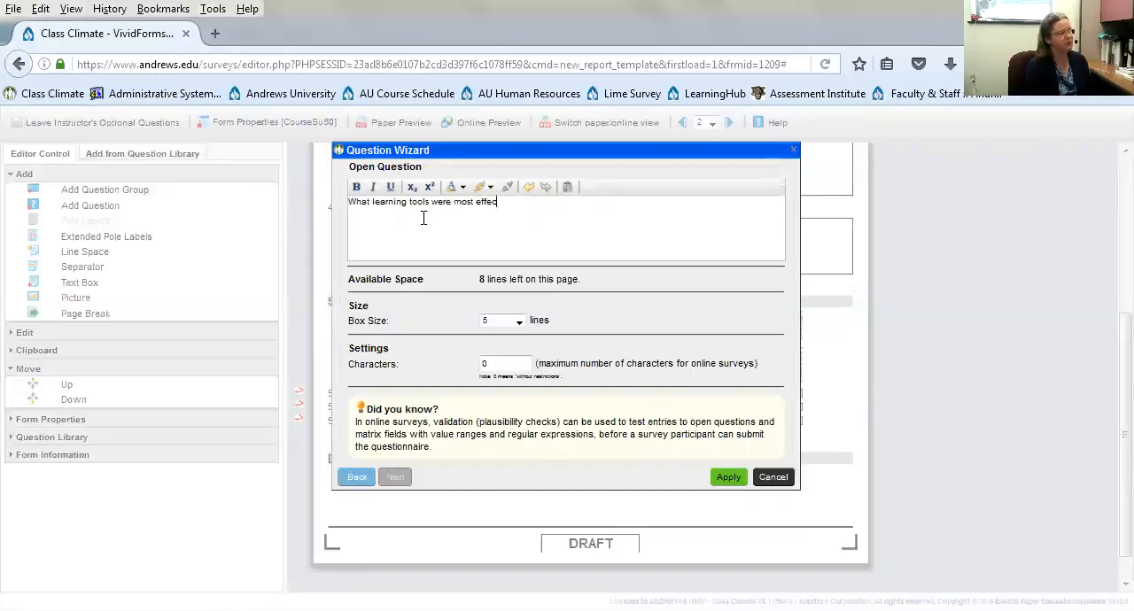
click(518, 321)
click(500, 355)
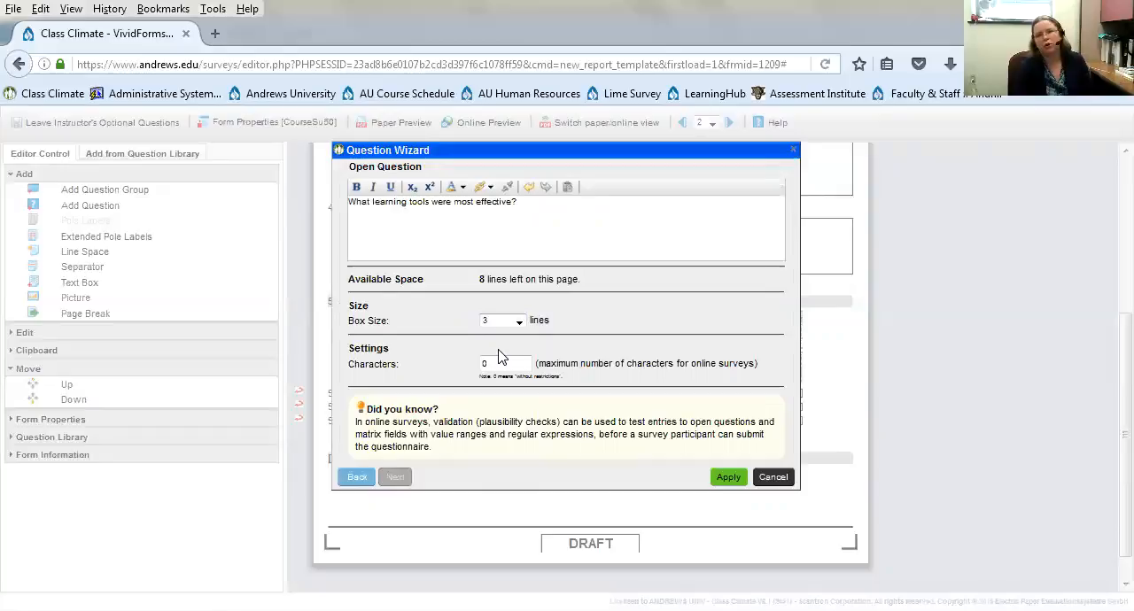
click(725, 477)
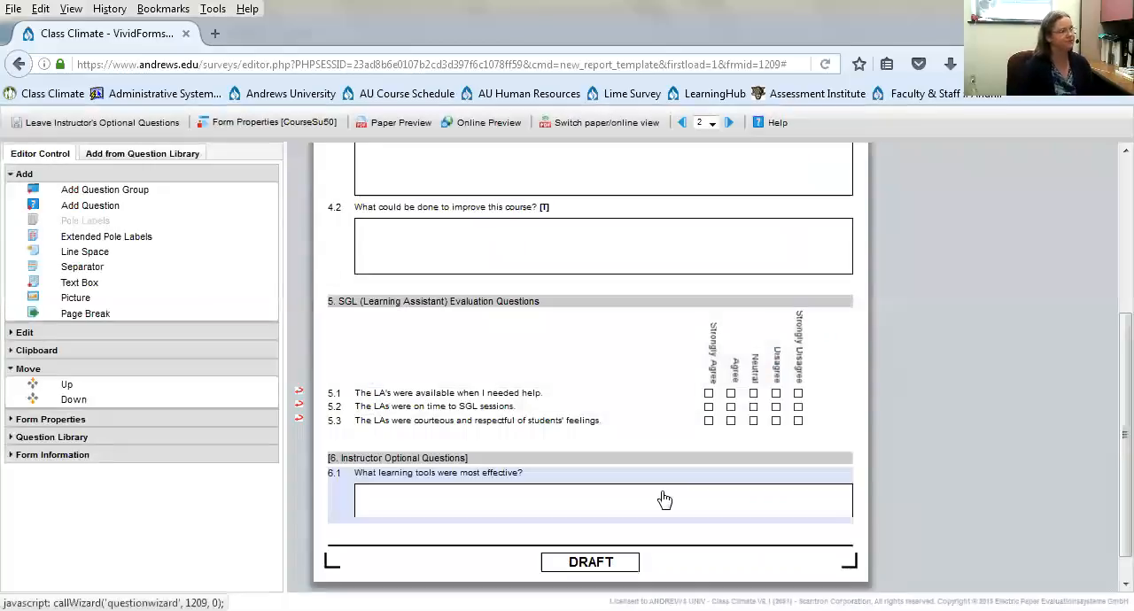
- Create a single choice question after question 6.1 with the text "Academic Status"
click(71, 212)
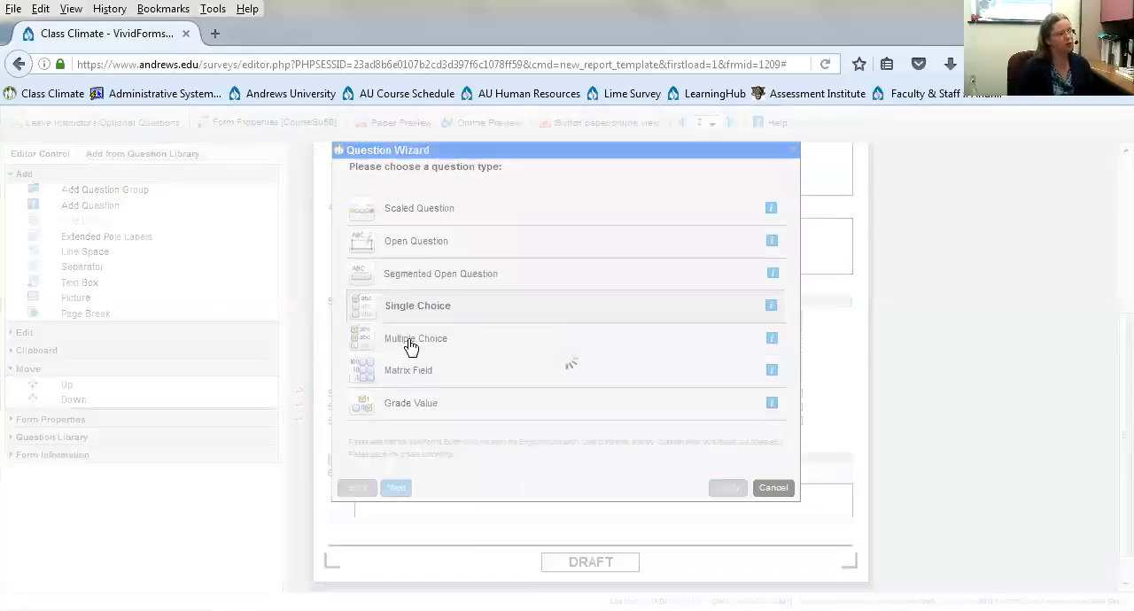
click(399, 312)
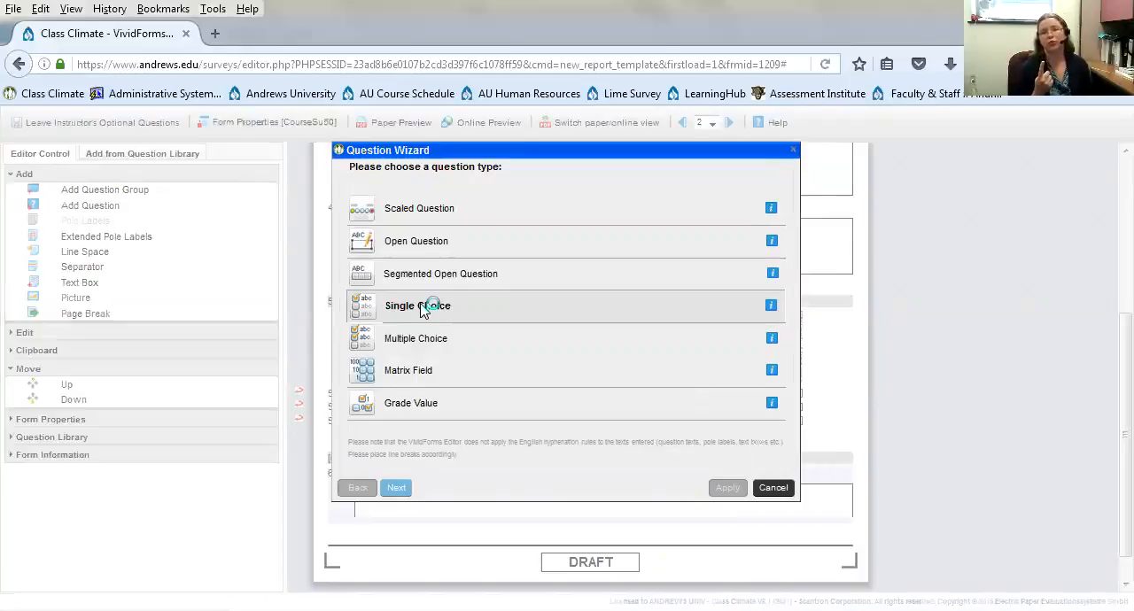
click(398, 488)
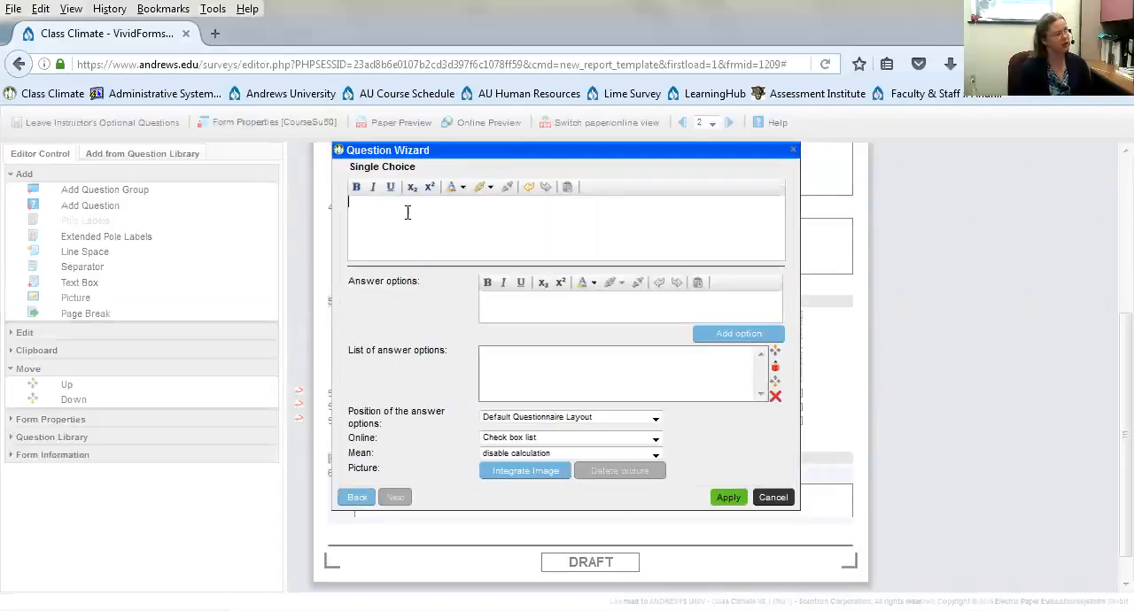
click(493, 301)
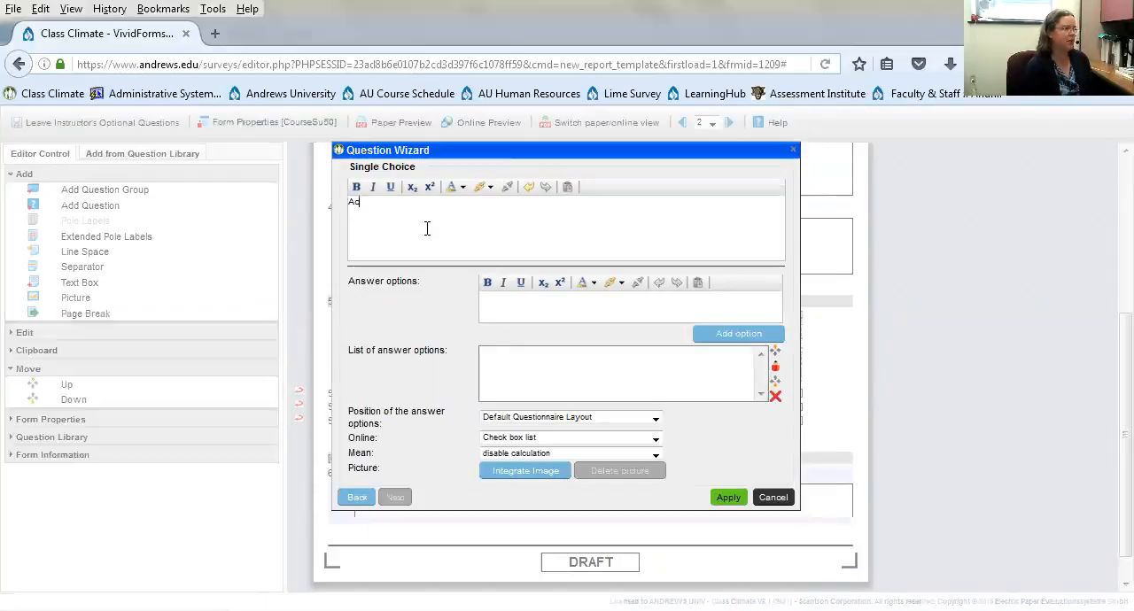
text(c Status)
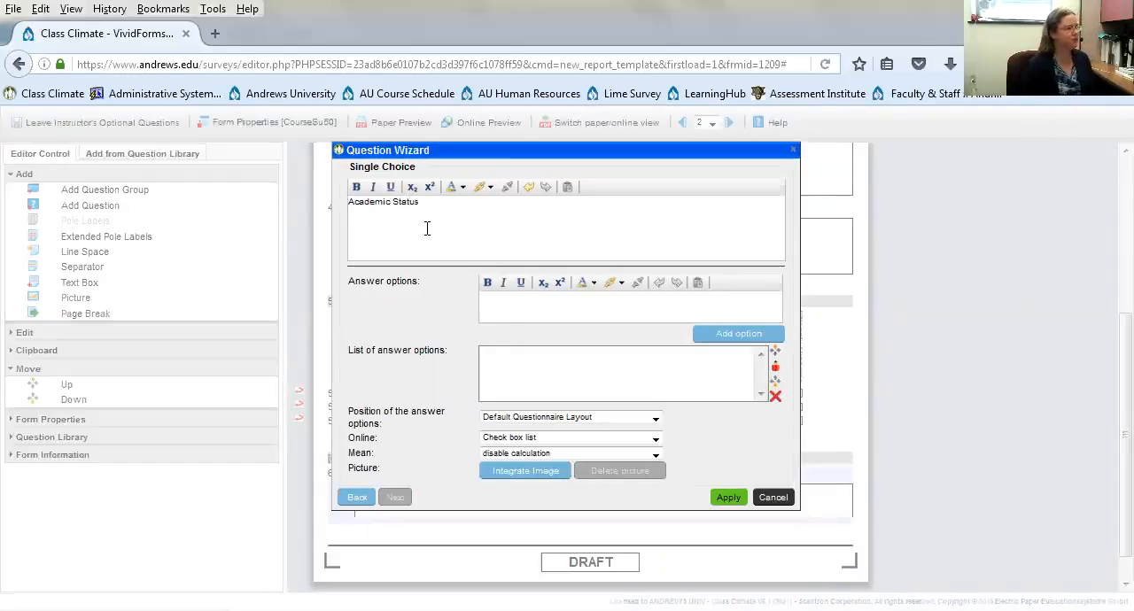
- Add the answer options Freshmen, Sophomore, Junior, Senior and Graduate to the Academic Status question
click(483, 310)
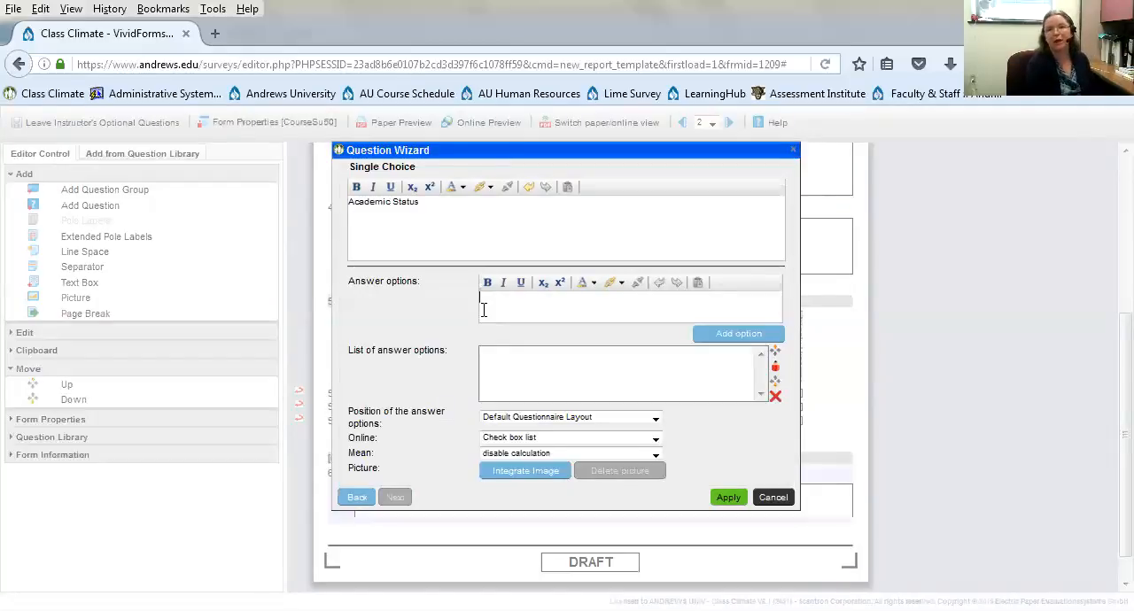
key(BackSpace)
key(BackSpace)
key(BackSpace)
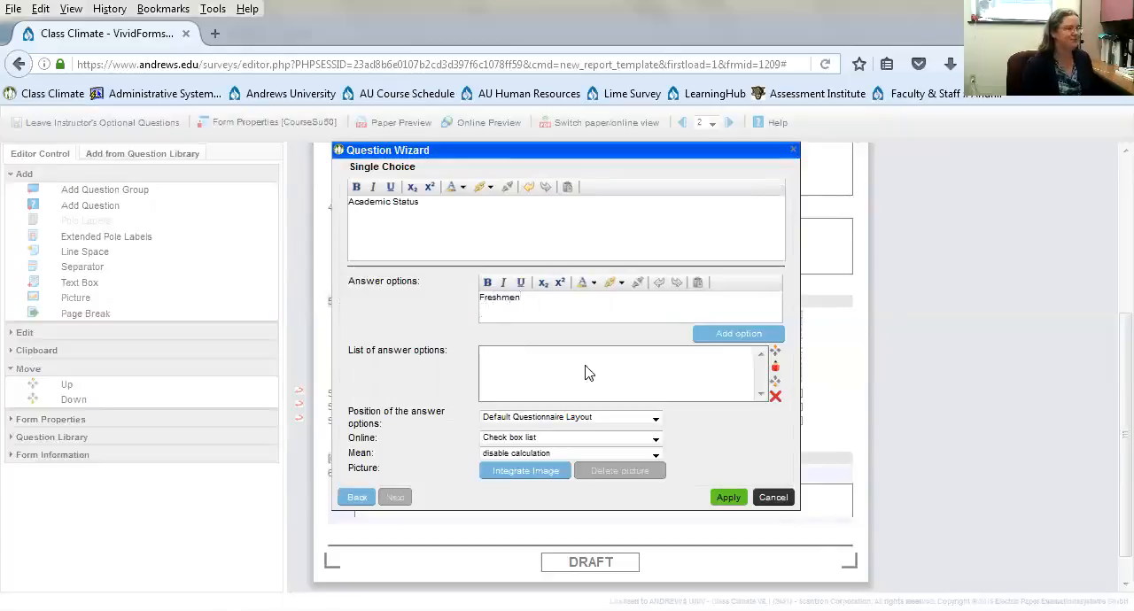
click(749, 341)
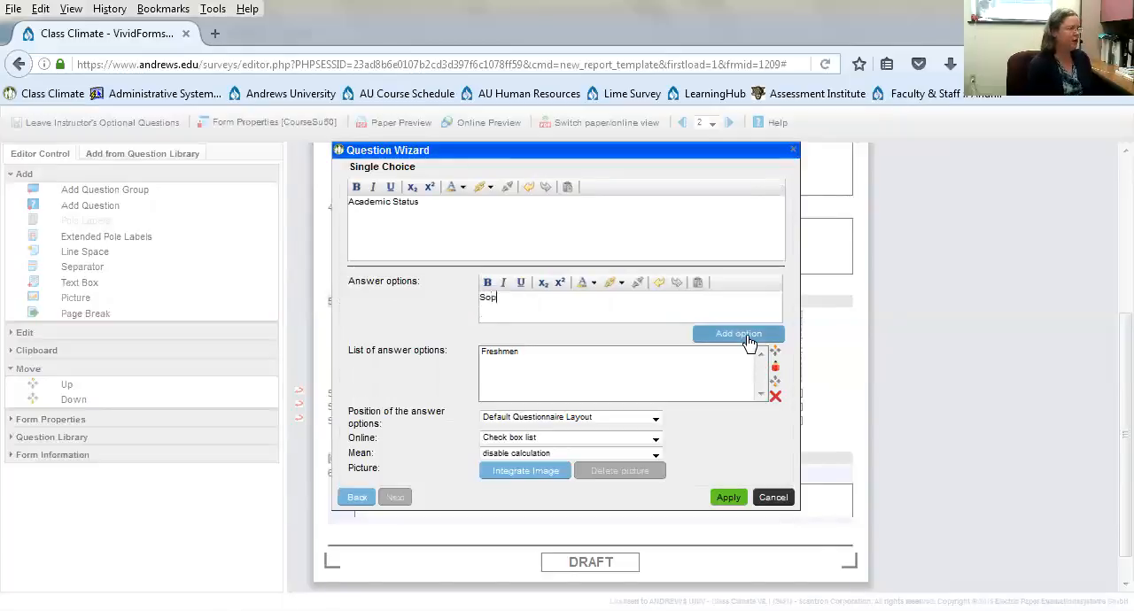
text(omore)
click(749, 341)
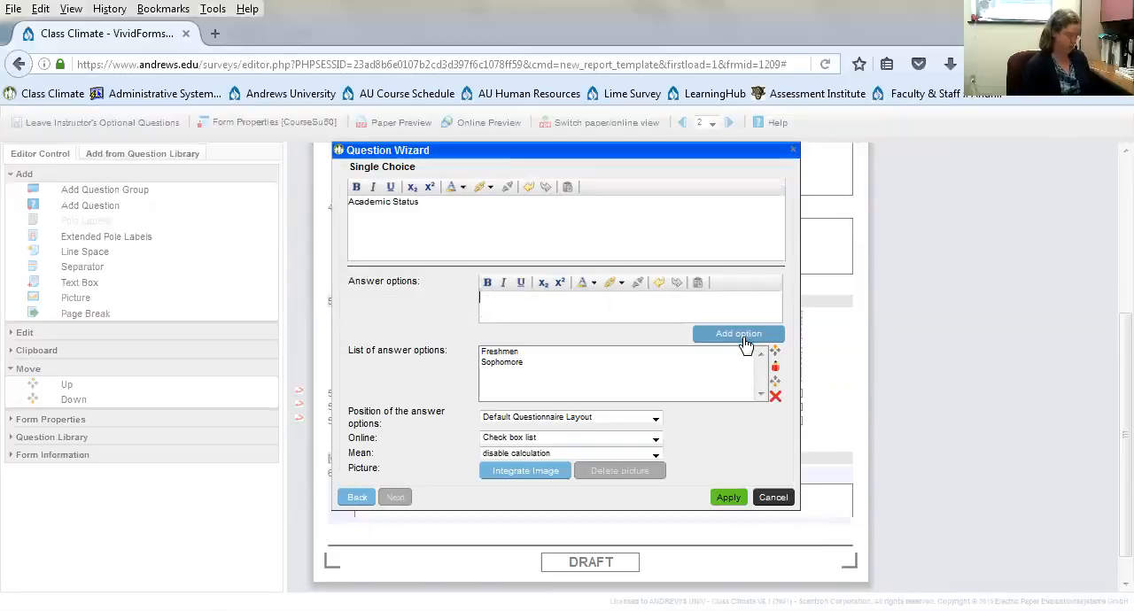
click(746, 343)
text(Senior)
click(746, 346)
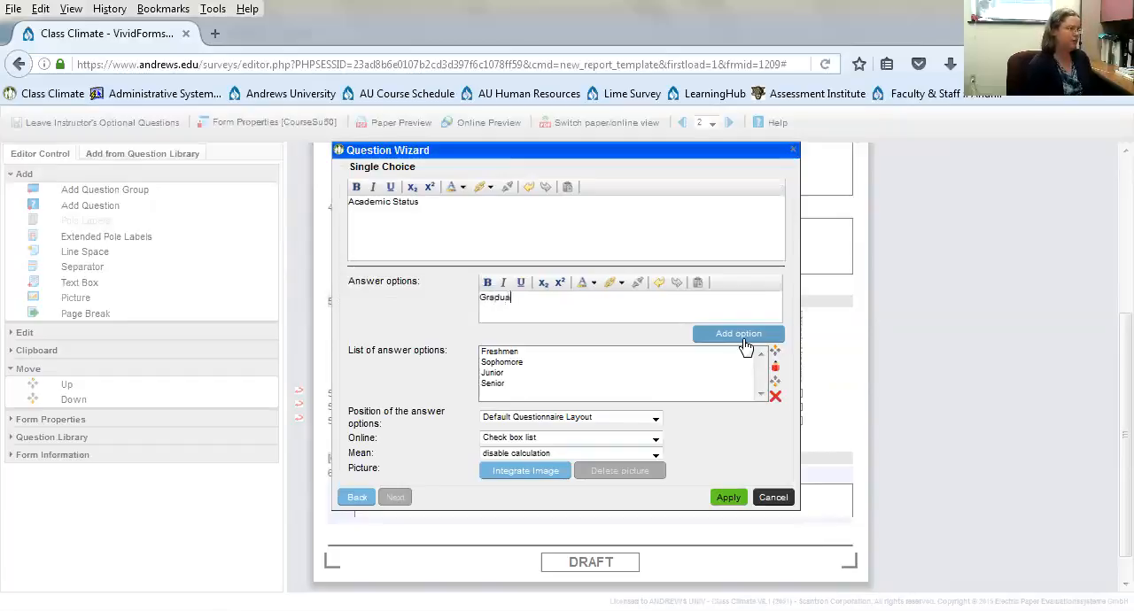
text(Graduate)
click(745, 346)
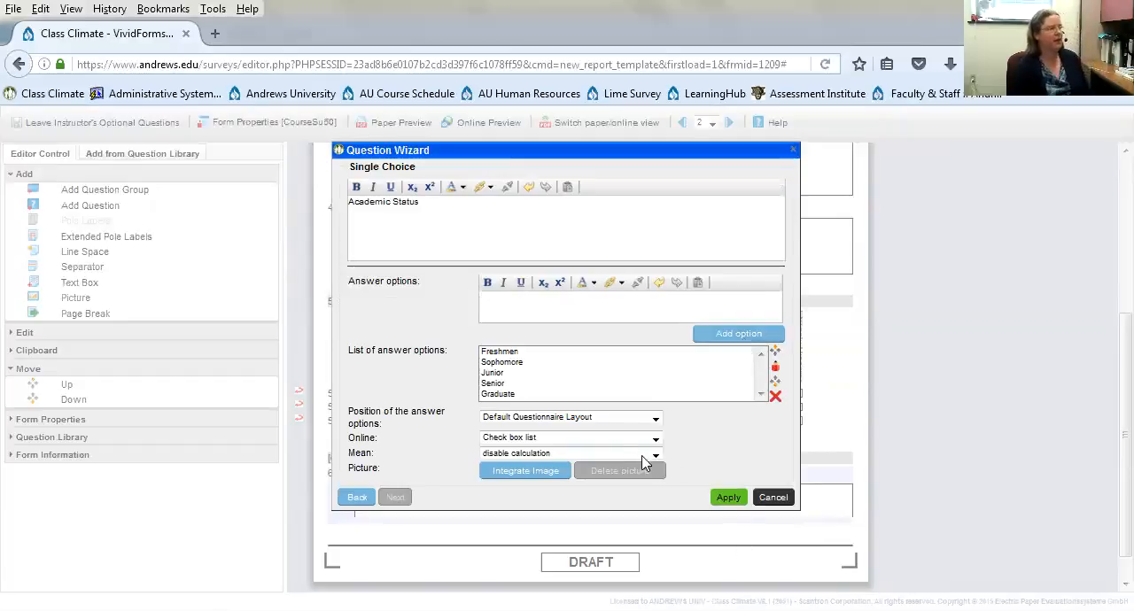
- Position the Academic Status answer options beneath the question text and apply the question
click(621, 422)
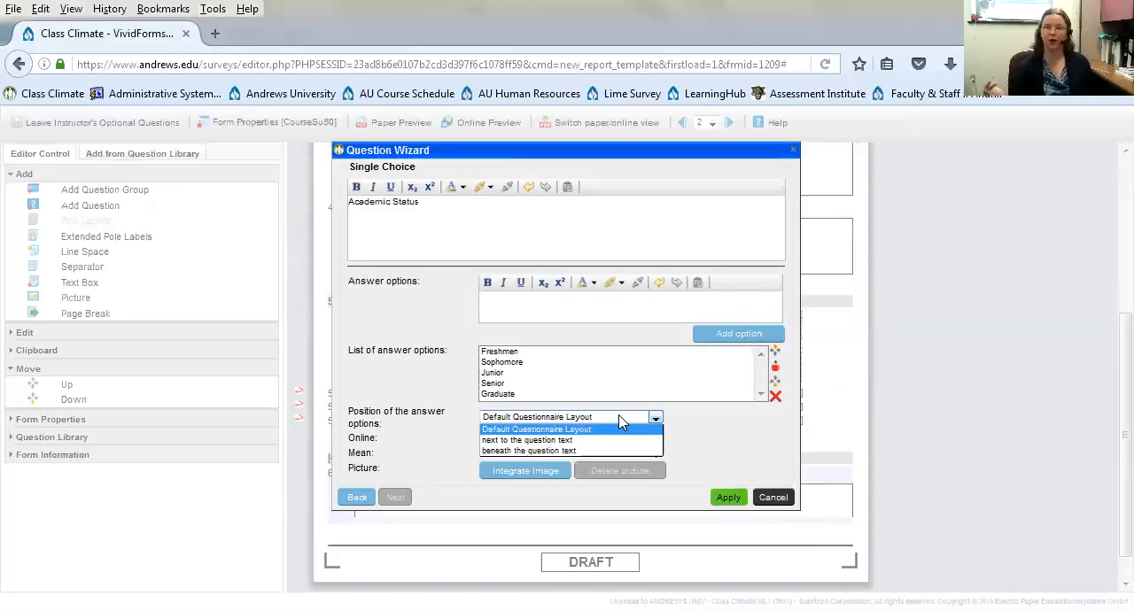
click(580, 452)
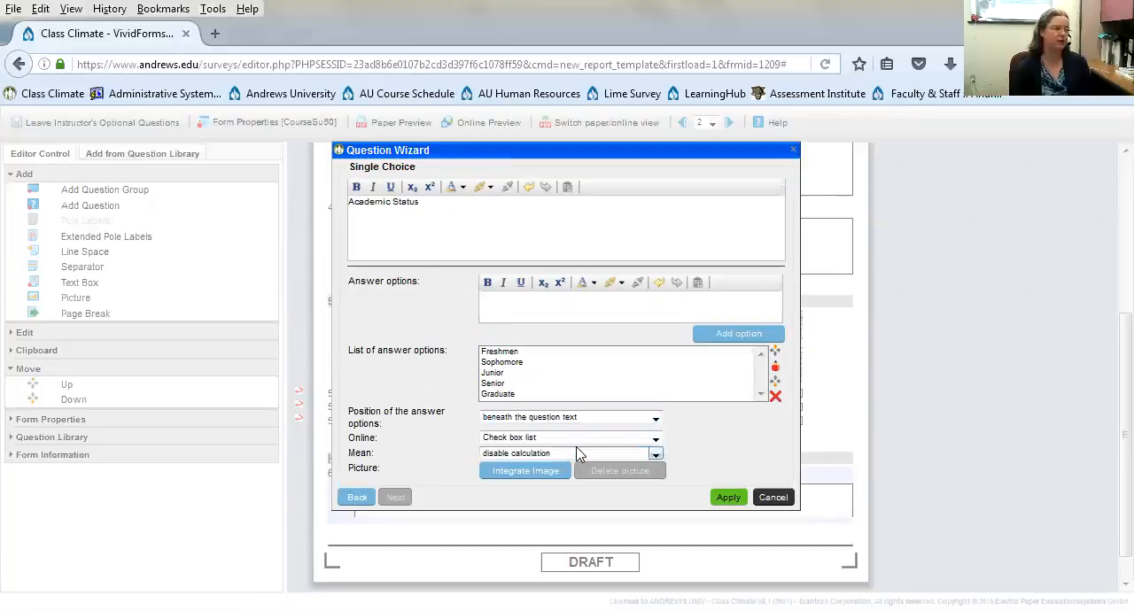
click(733, 499)
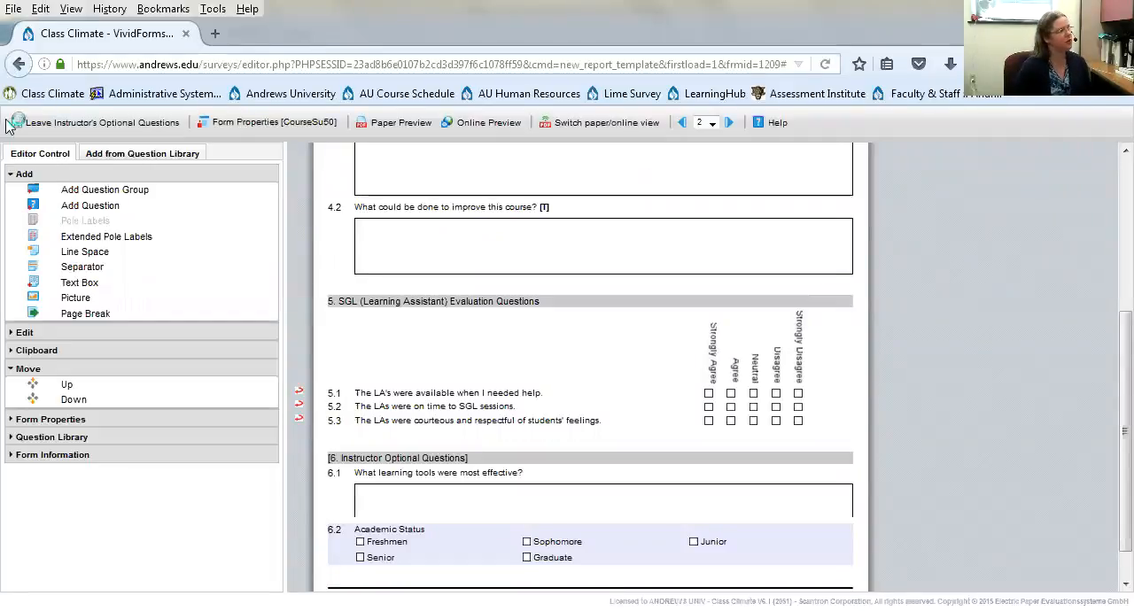
- Create a multiple choice question after question 6.2 with the text "What activities were most helpful?"
click(90, 206)
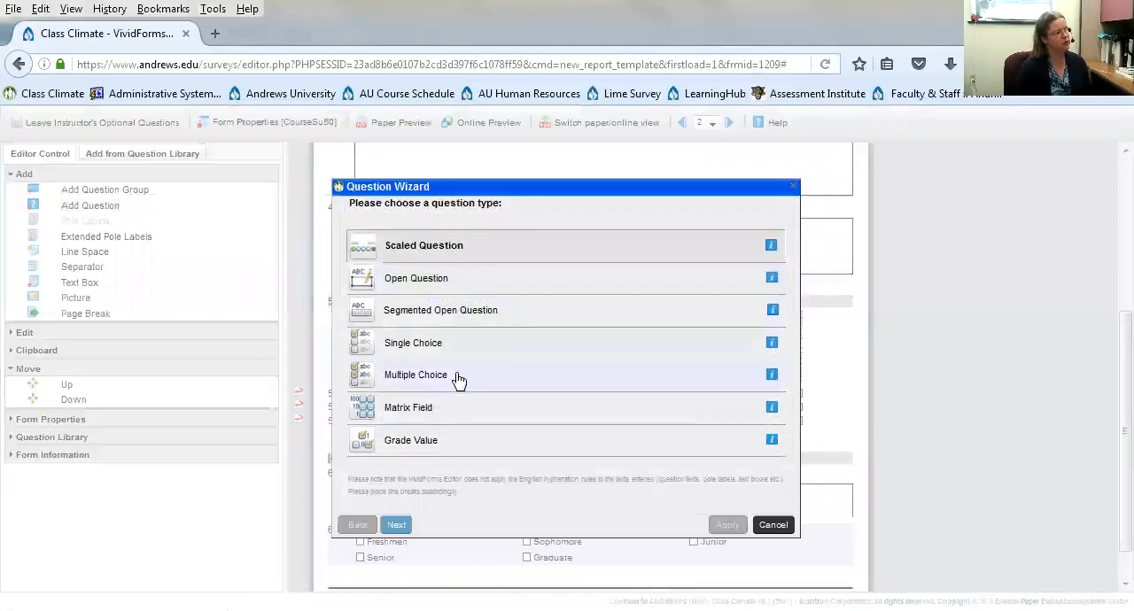
click(458, 379)
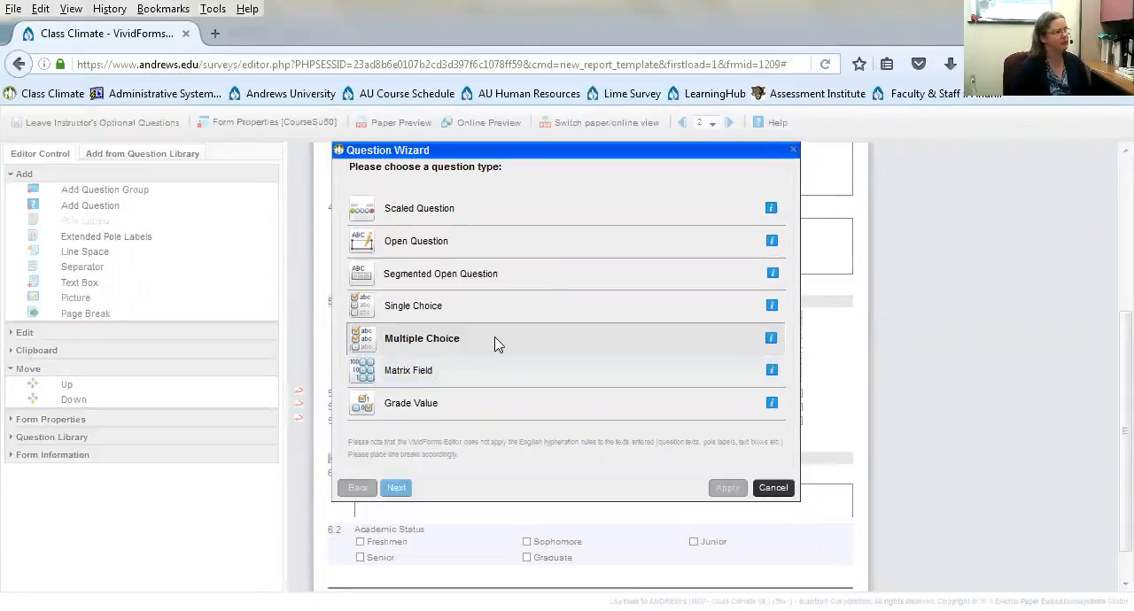
click(396, 488)
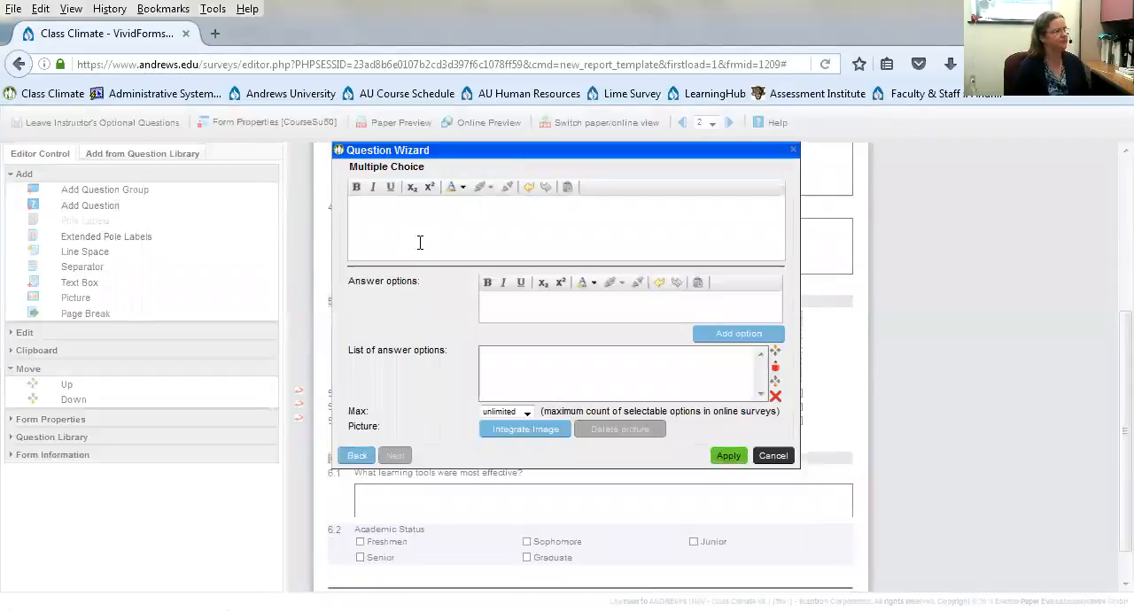
text(Wh)
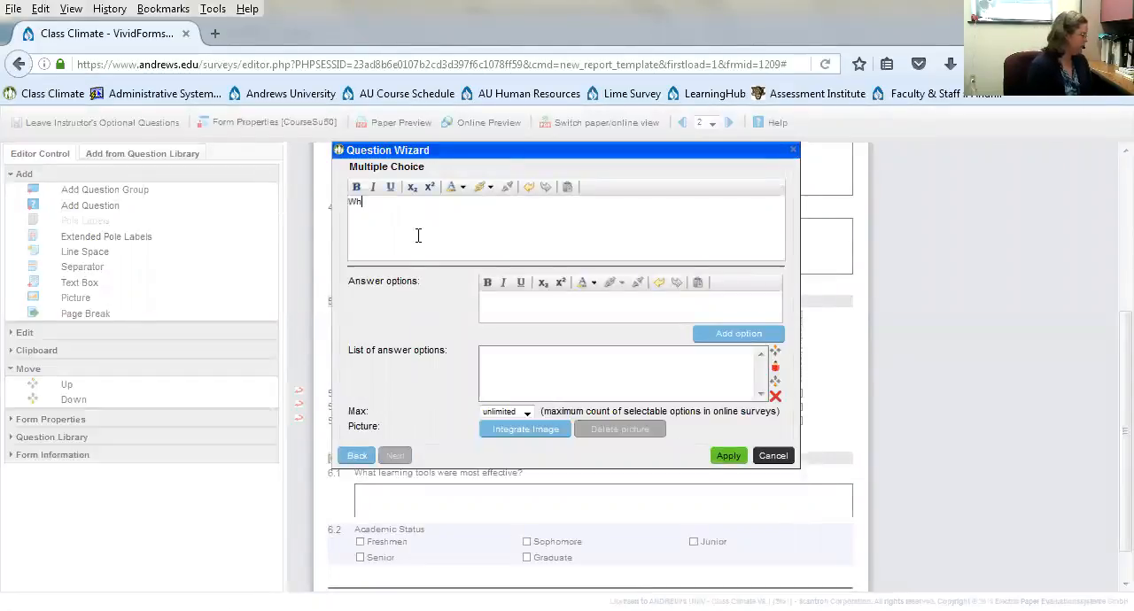
text(at activit)
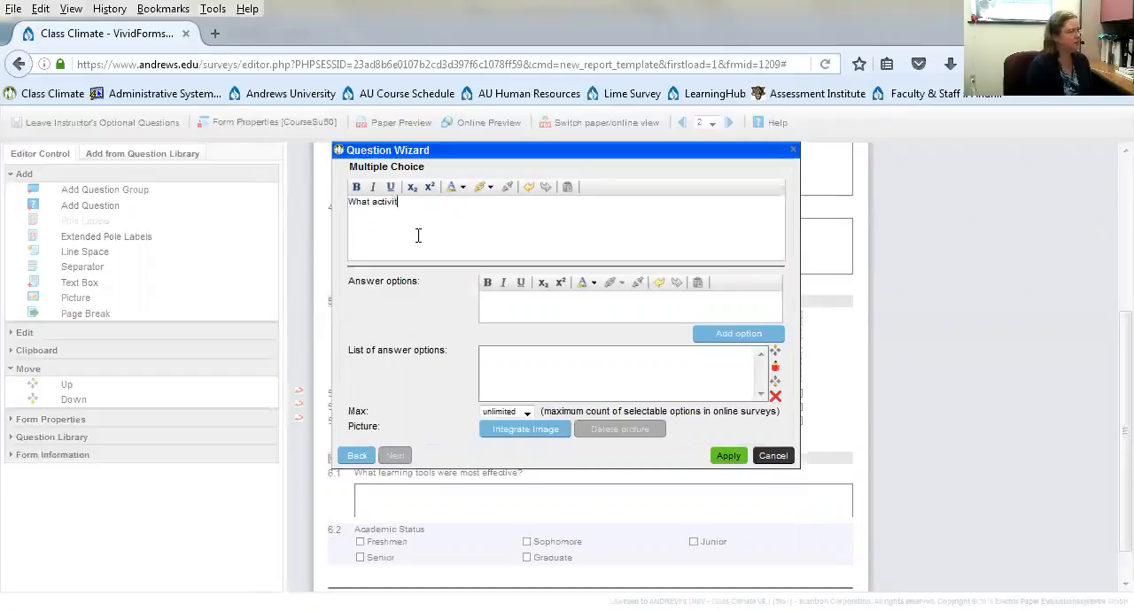
text(ies were most)
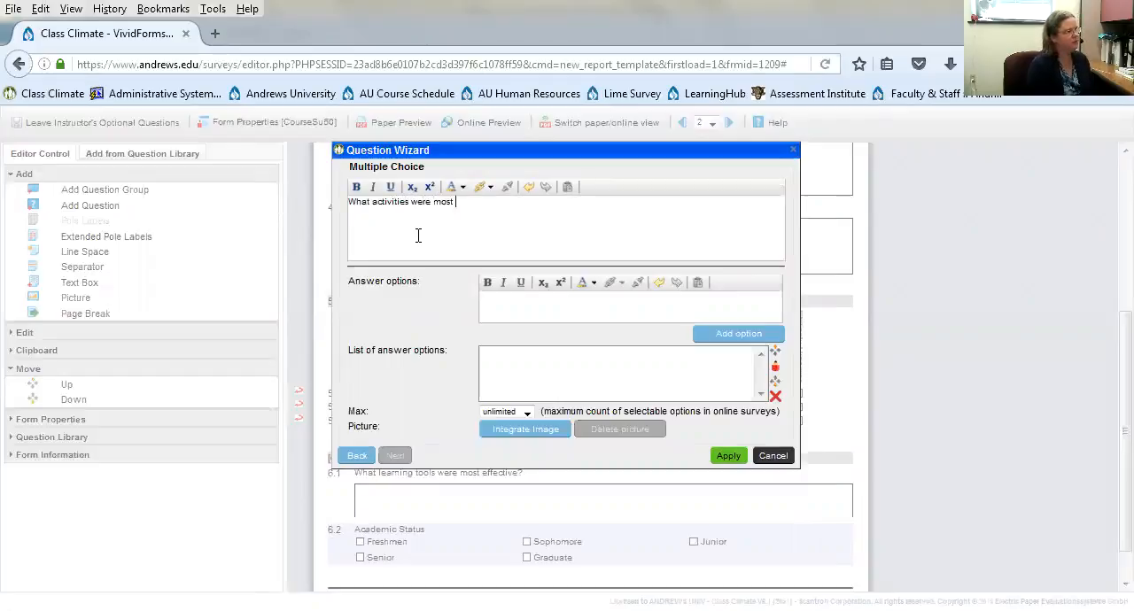
text( helpful?)
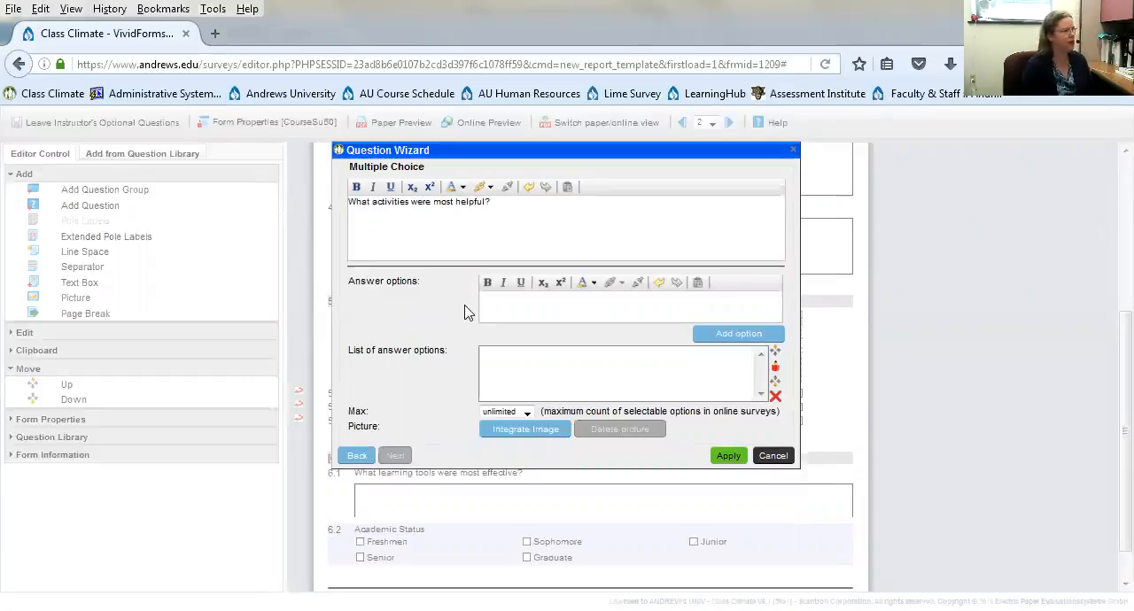
- Add the answer options "Group work" and "Labs" to the multiple choice question
click(499, 305)
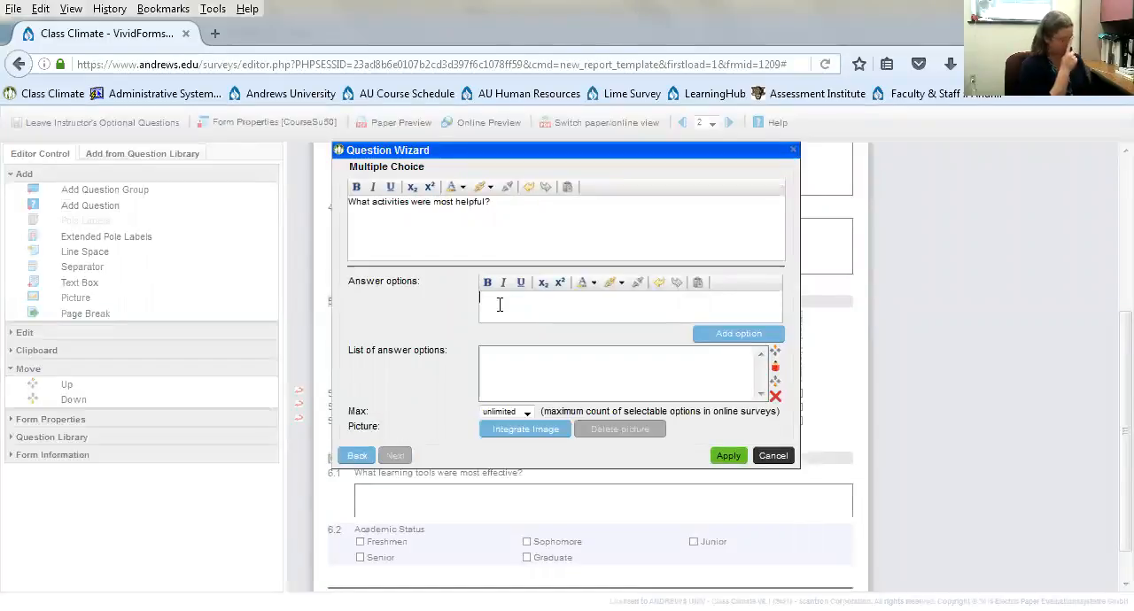
text(G)
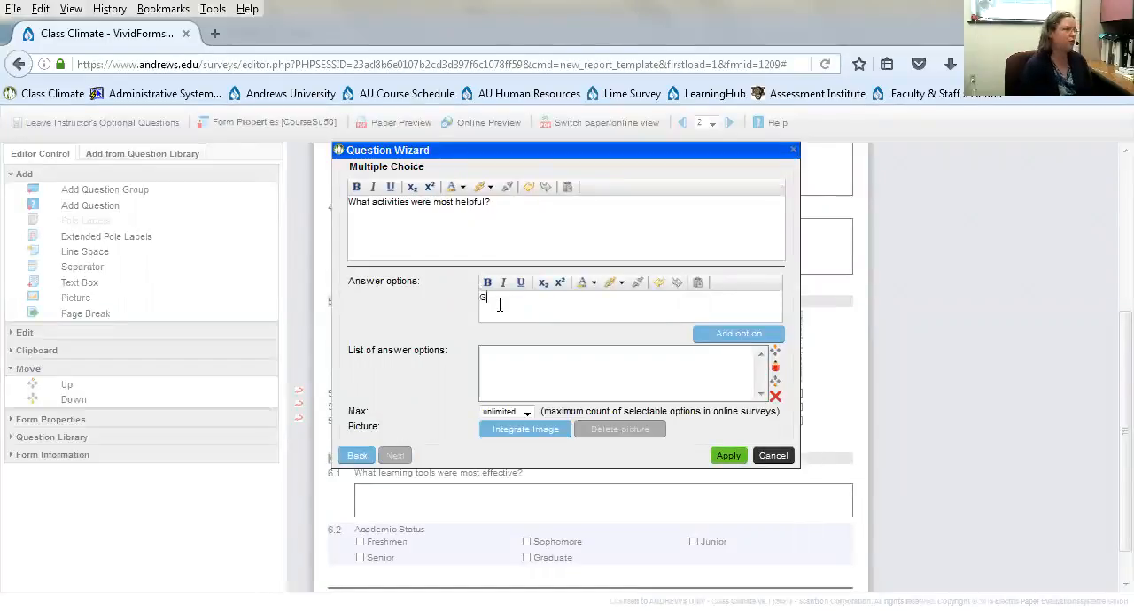
text(roup work)
click(739, 334)
text(Labs)
click(739, 334)
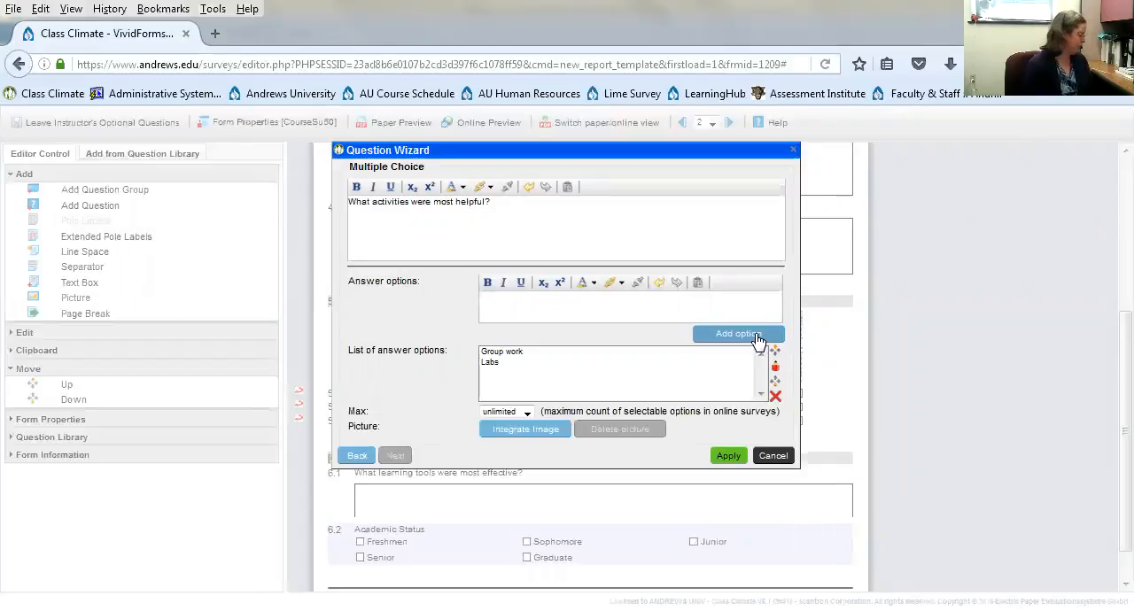
- Add the answer options "Hands on activities" and "Presentations by classmates" to the question
text(Hand o)
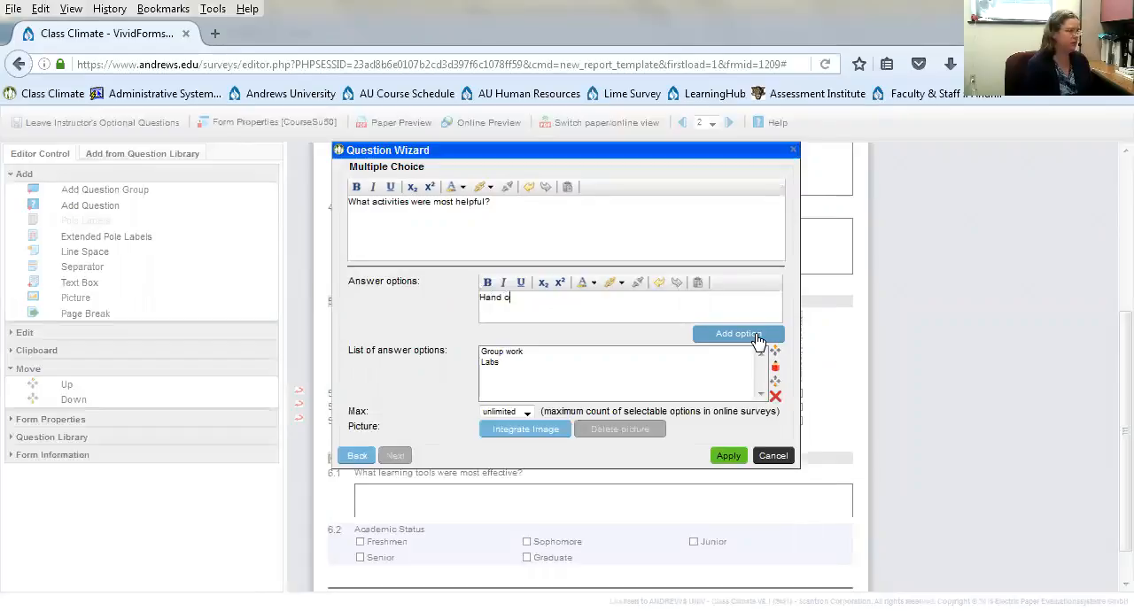
key(BackSpace)
text(s on ac)
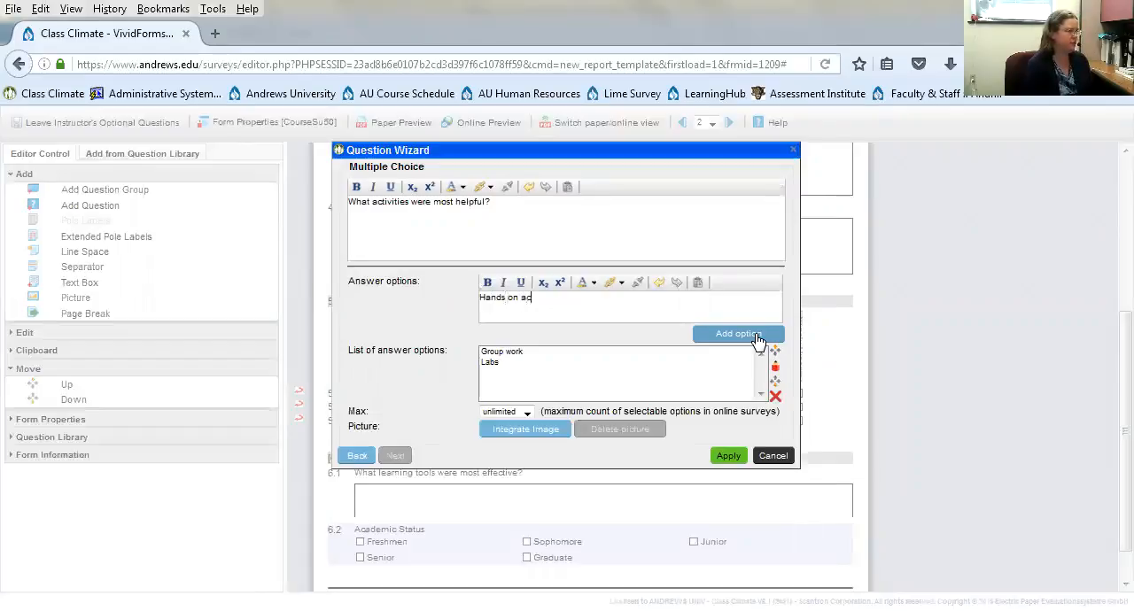
text(tivities)
click(758, 341)
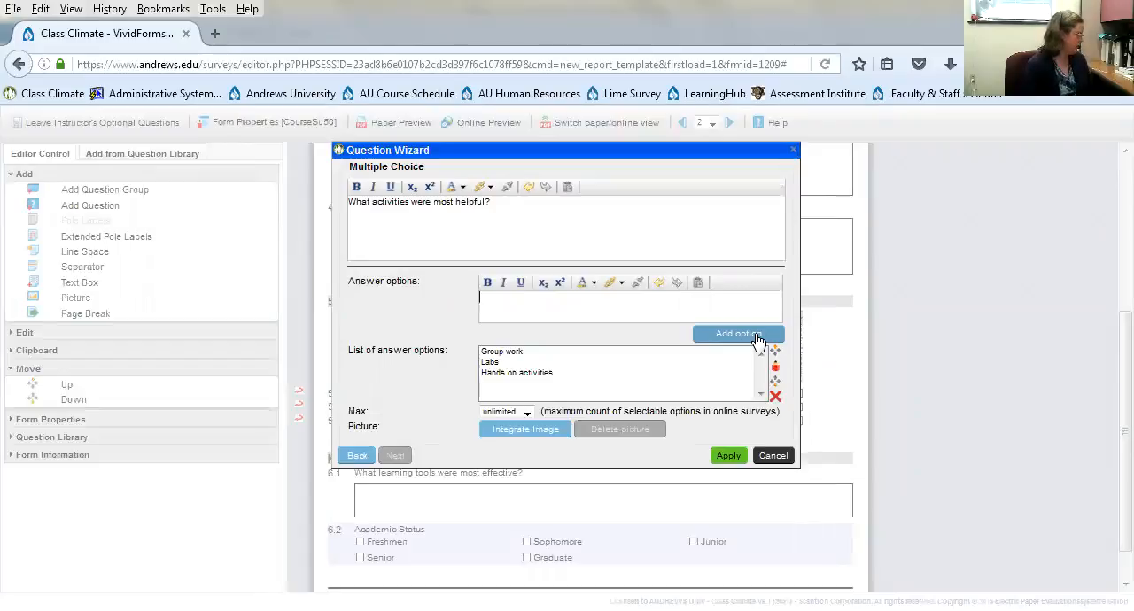
text(Prese)
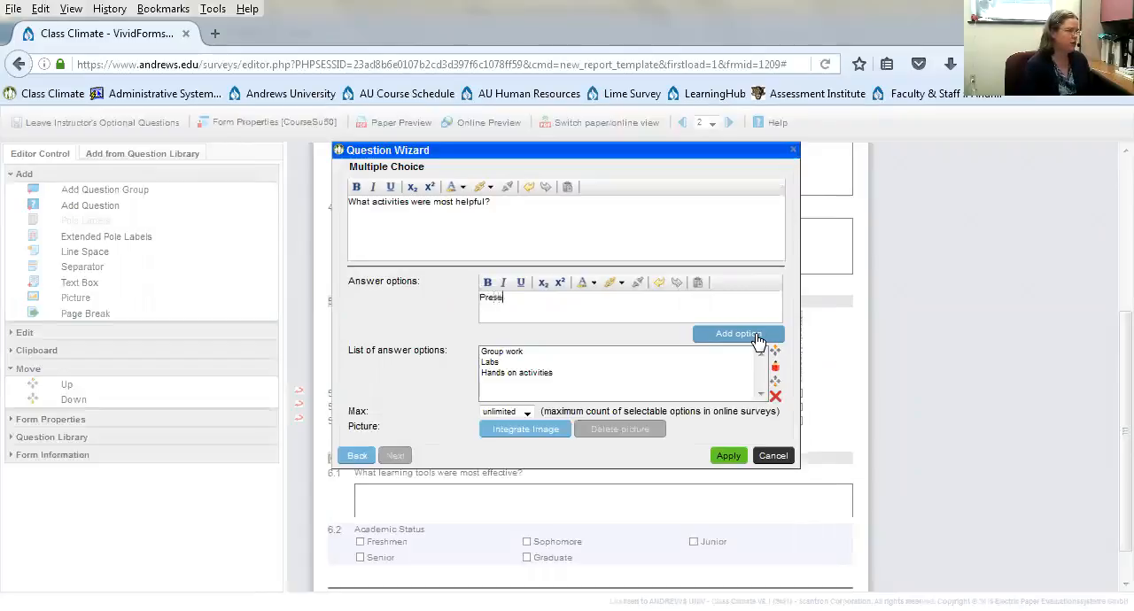
text(ntations by c)
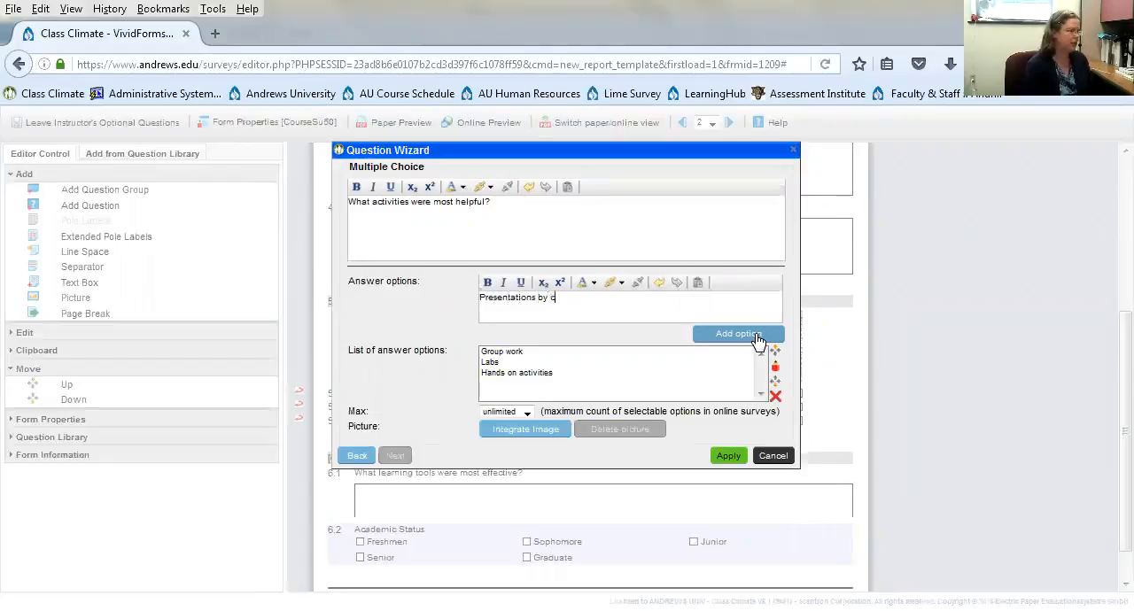
text(lassmates)
click(758, 340)
- Append "(check all that apply)" to the question text and apply the question
click(541, 209)
text((check all th)
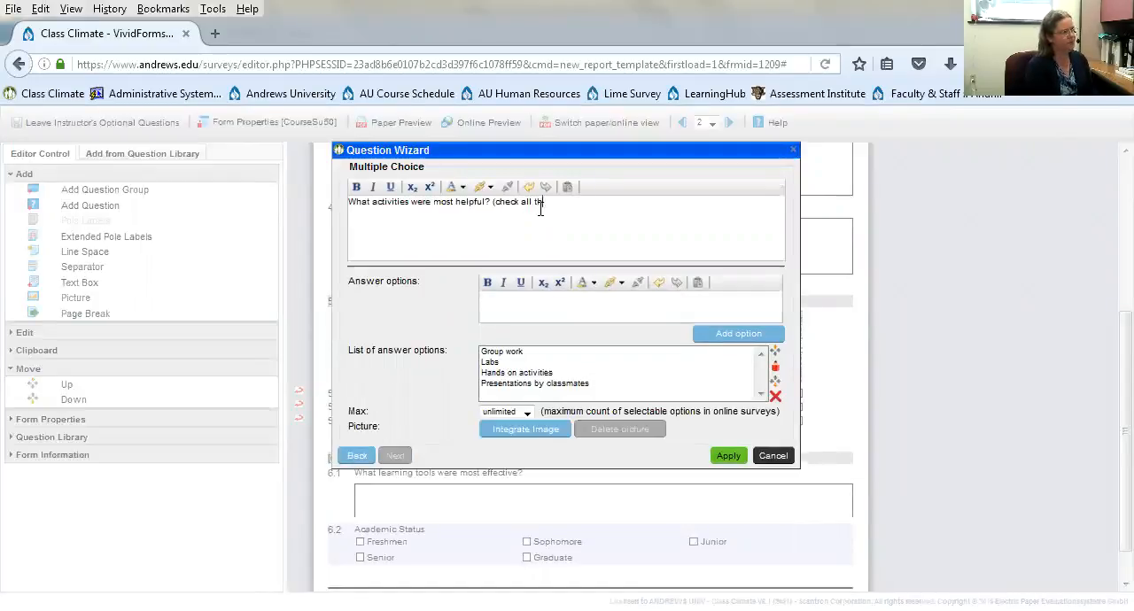
text(at apply)
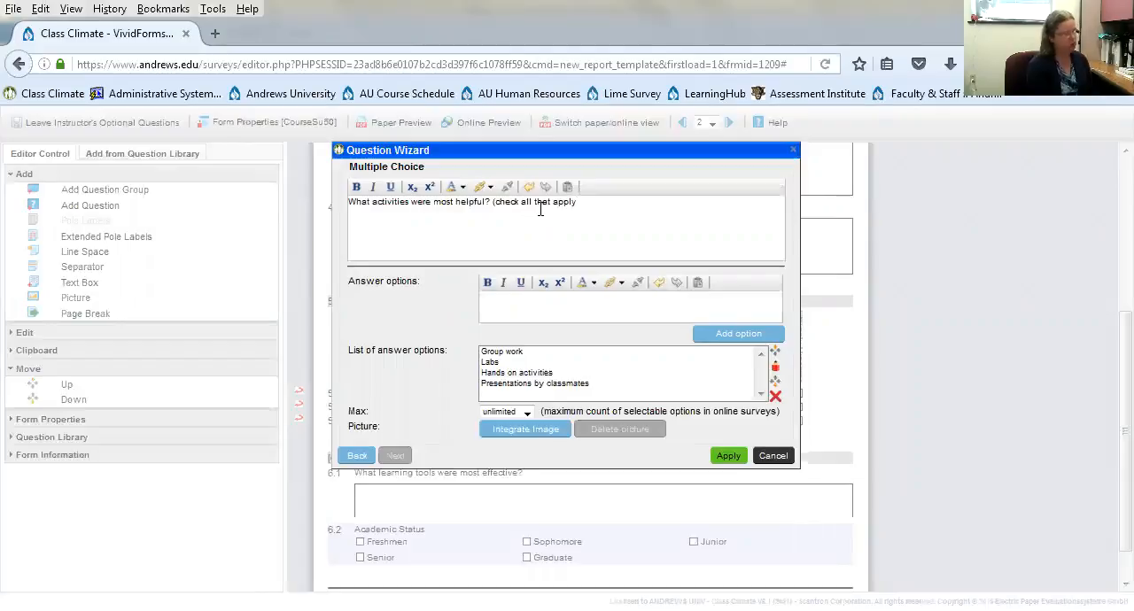
click(730, 456)
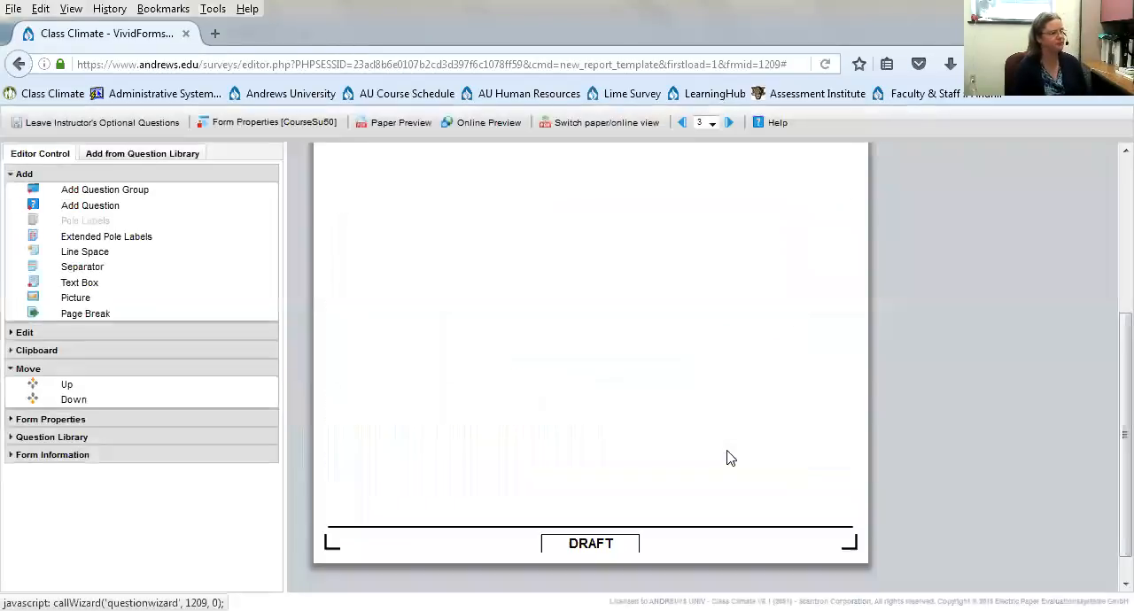
- Reopen question 6.3, try a maximum of 2 selectable options, and restore the limit to unlimited
double_click(586, 270)
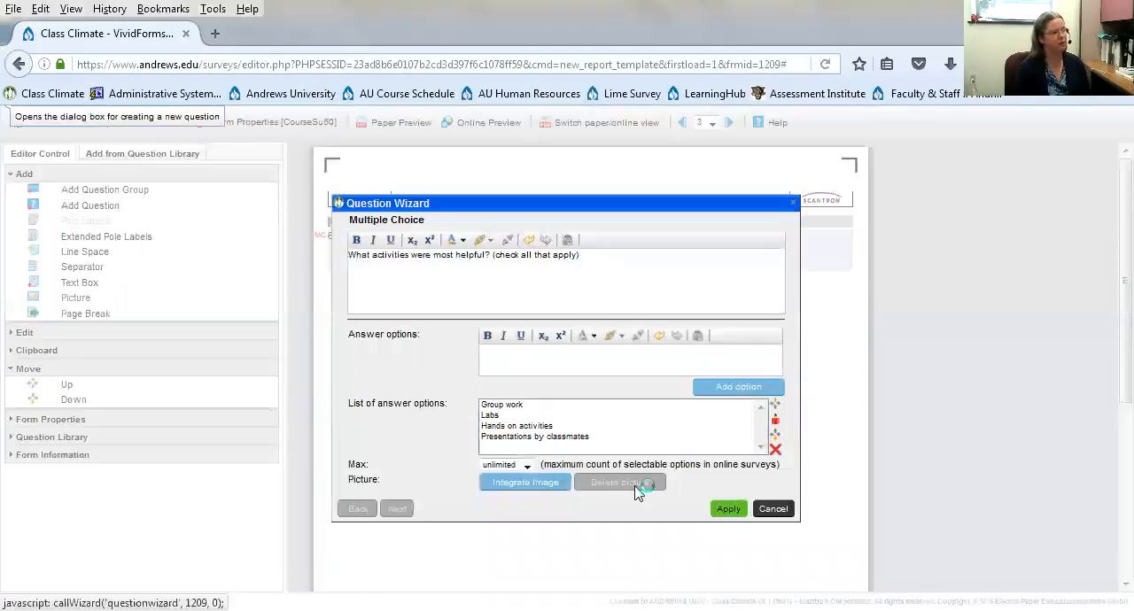
click(526, 466)
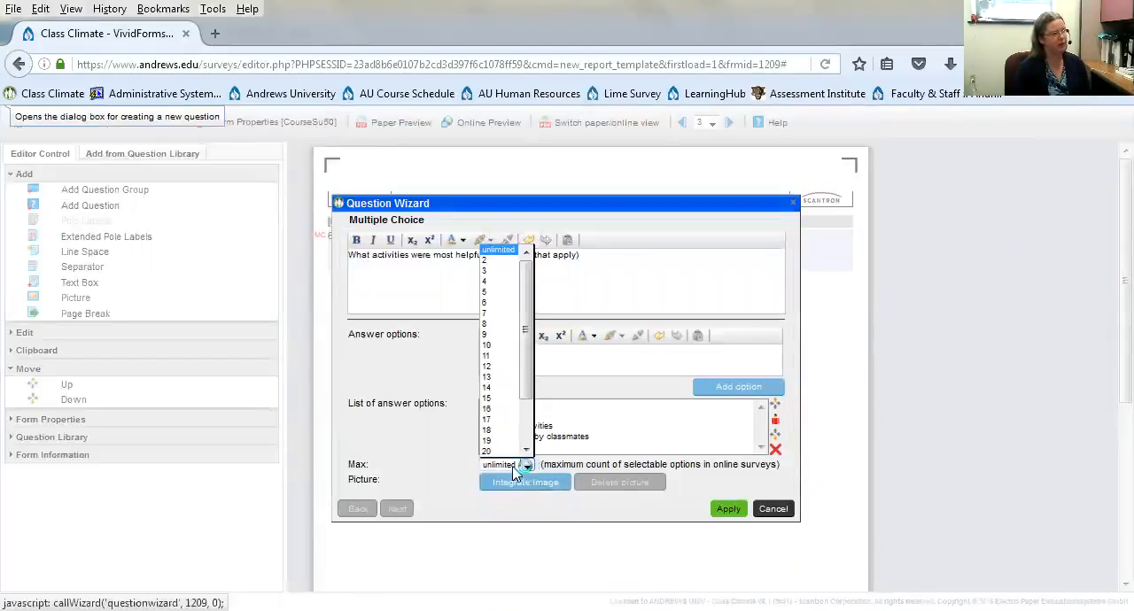
click(487, 263)
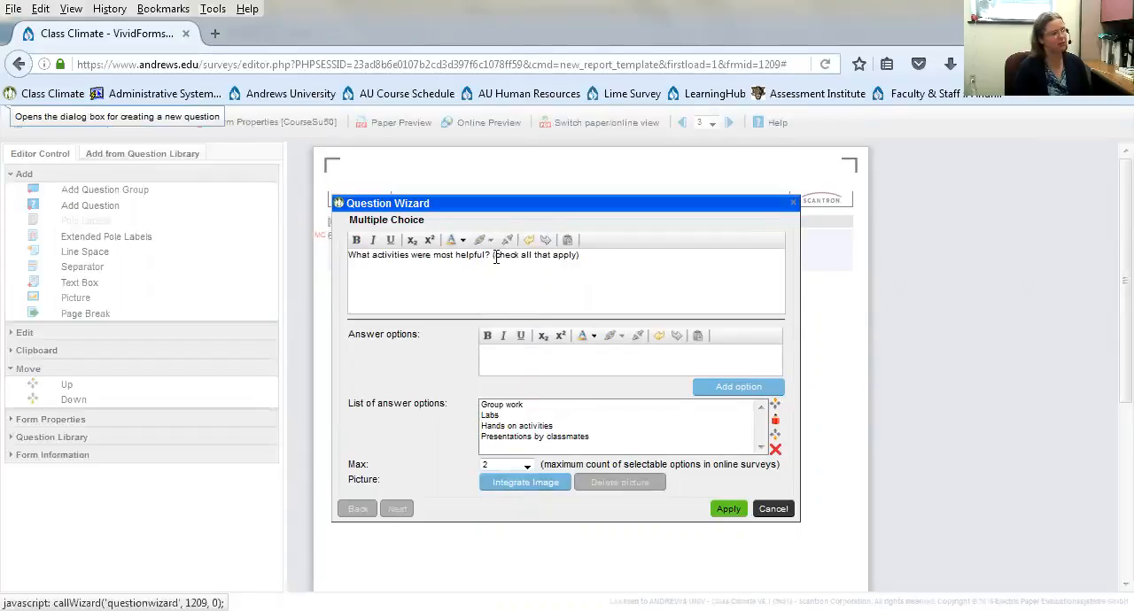
drag(494, 256, 577, 266)
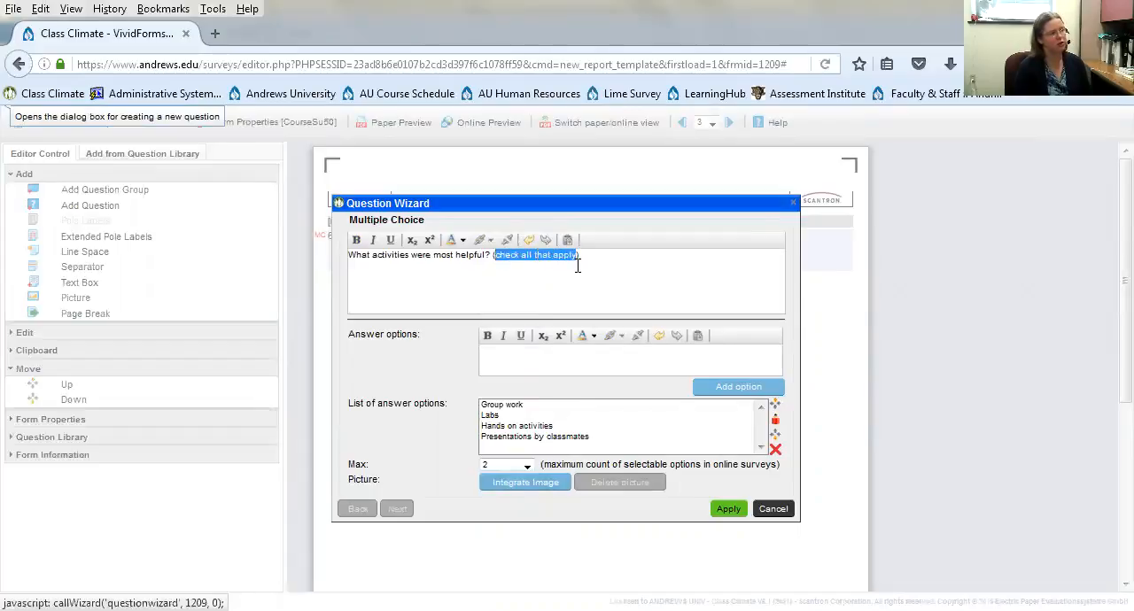
click(527, 465)
click(500, 250)
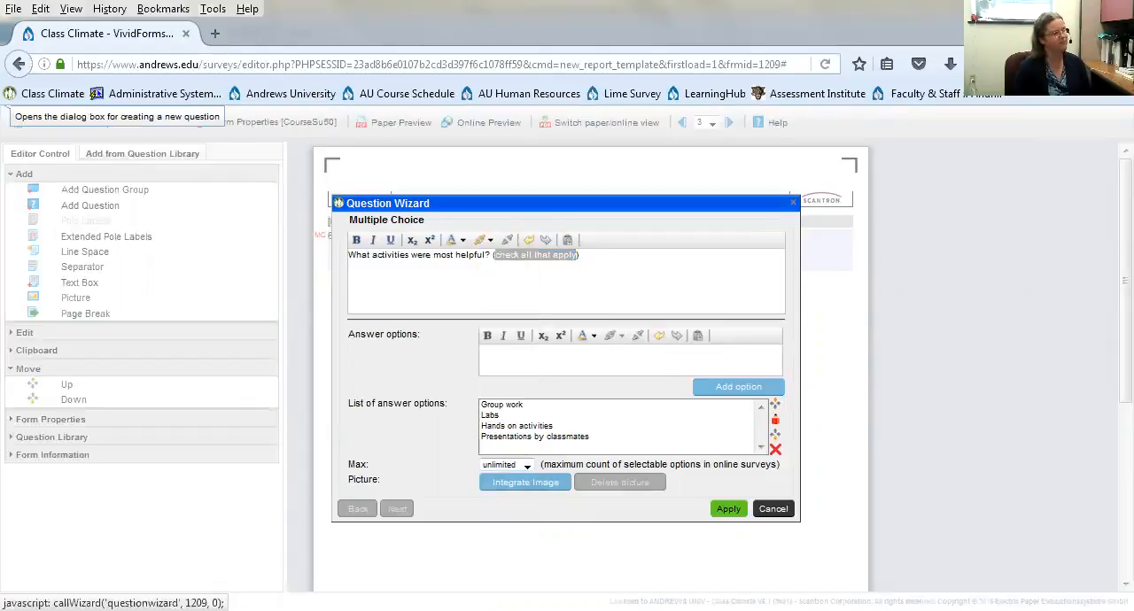
click(728, 510)
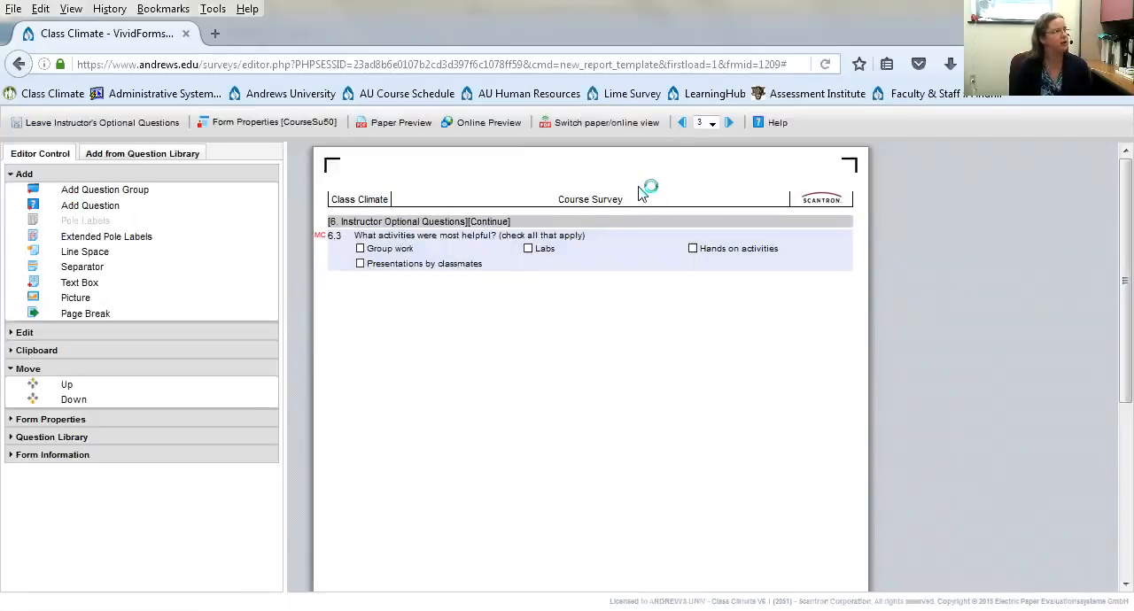
- Switch to PowerPoint to view the Contact Information slide of the Office of Institutional Effectiveness
double_click(582, 20)
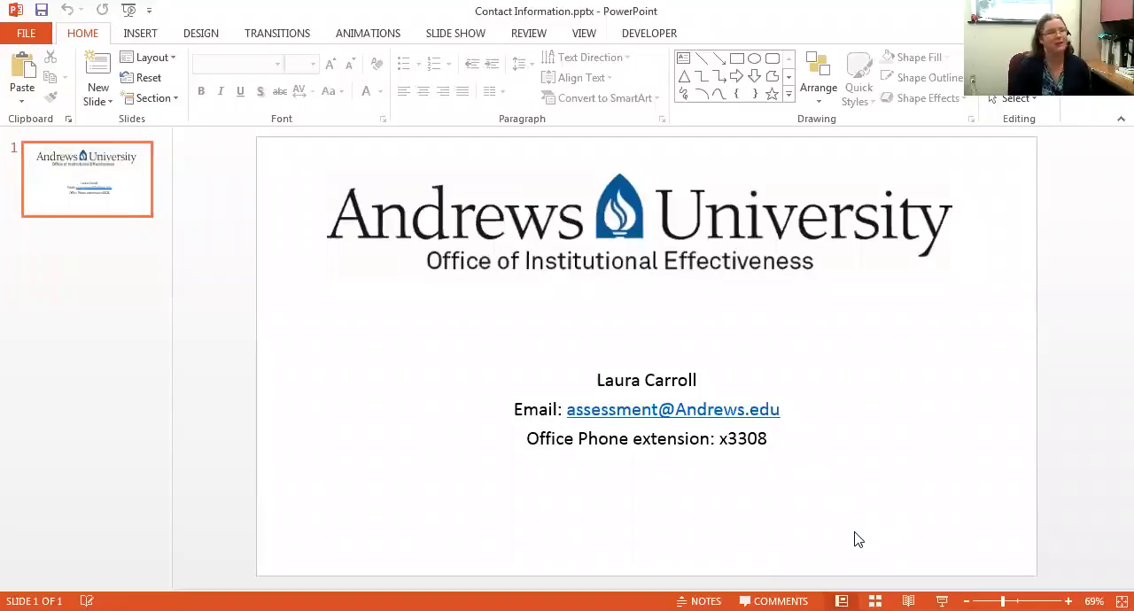
click(978, 85)
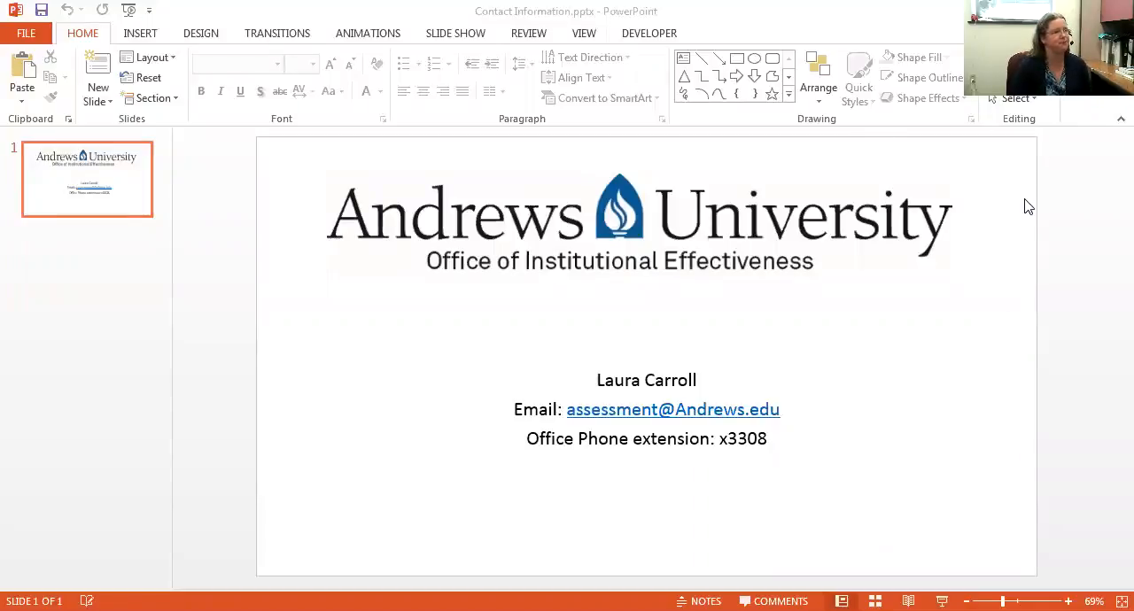